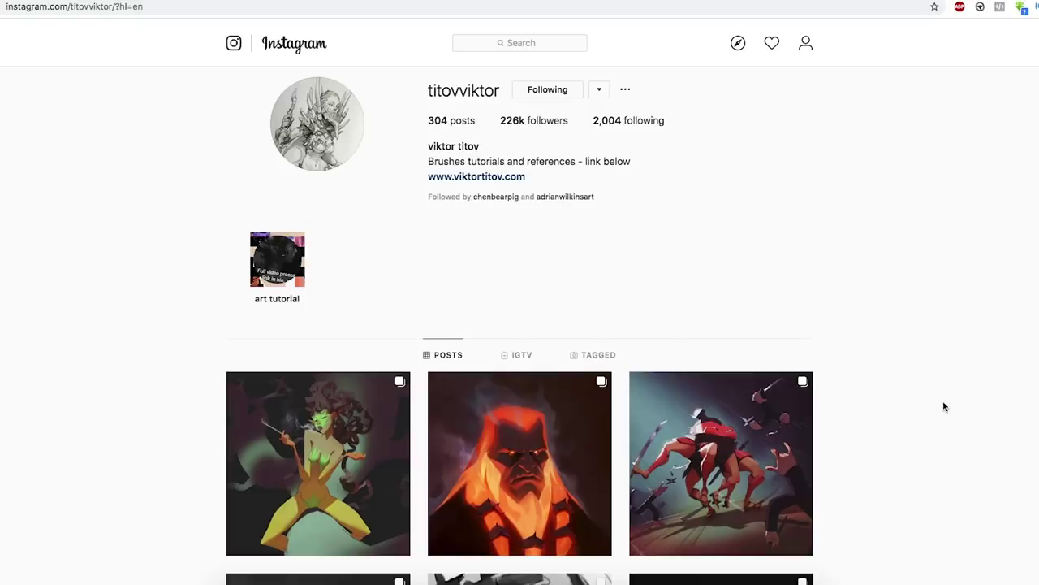
# Scroll the artist's Instagram grid down to the painted character portraits, then back up slightly
pyautogui.scroll(-3, 942, 406)
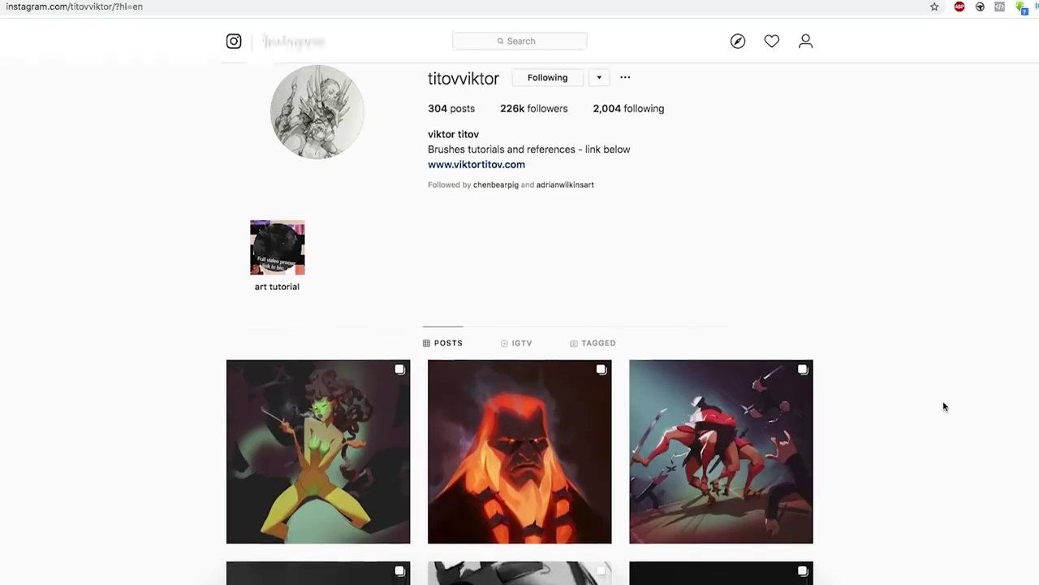
pyautogui.scroll(-5, 942, 406)
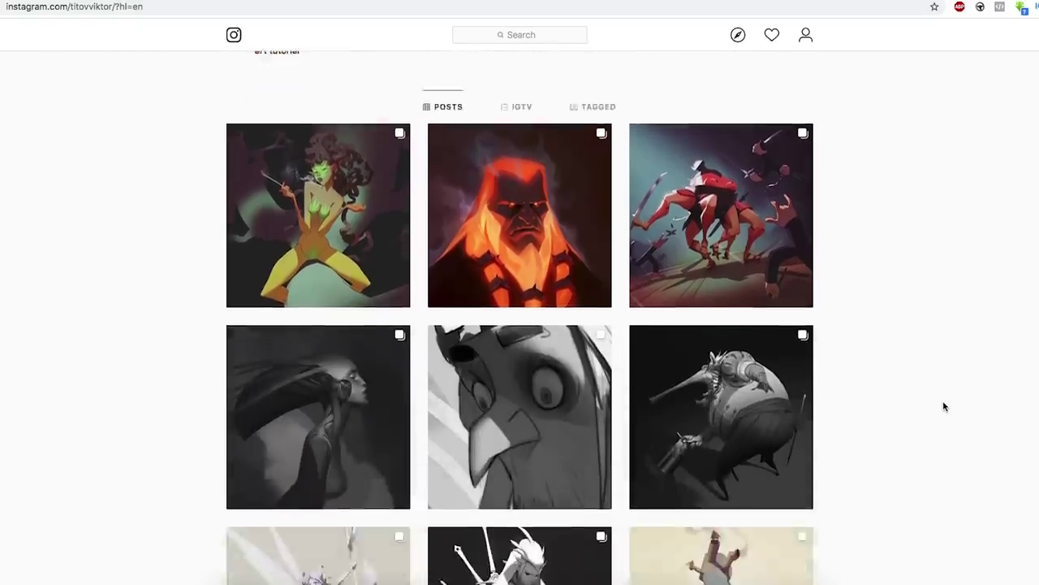
pyautogui.scroll(-2, 927, 244)
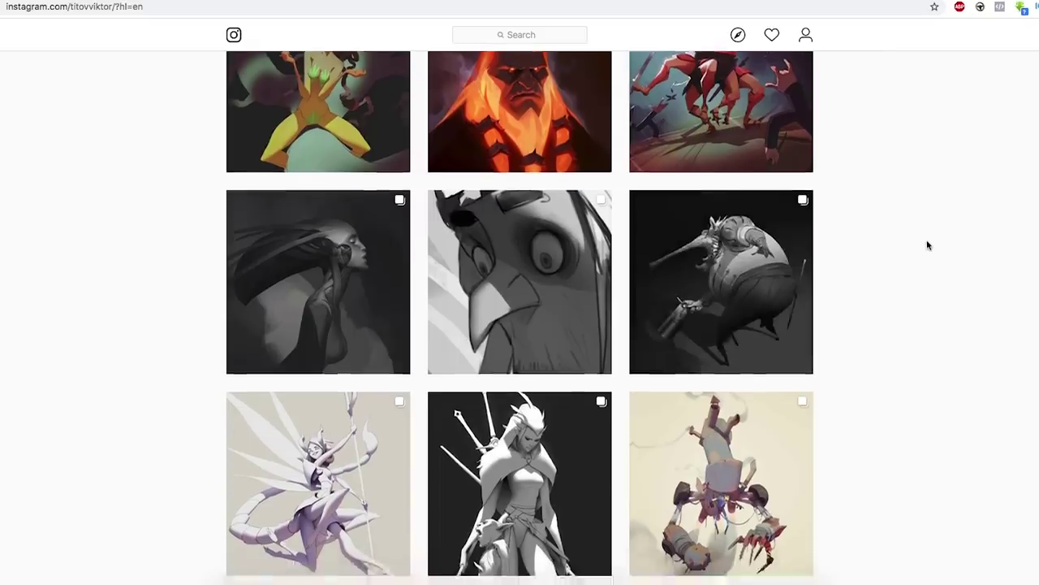
pyautogui.scroll(-3, 926, 243)
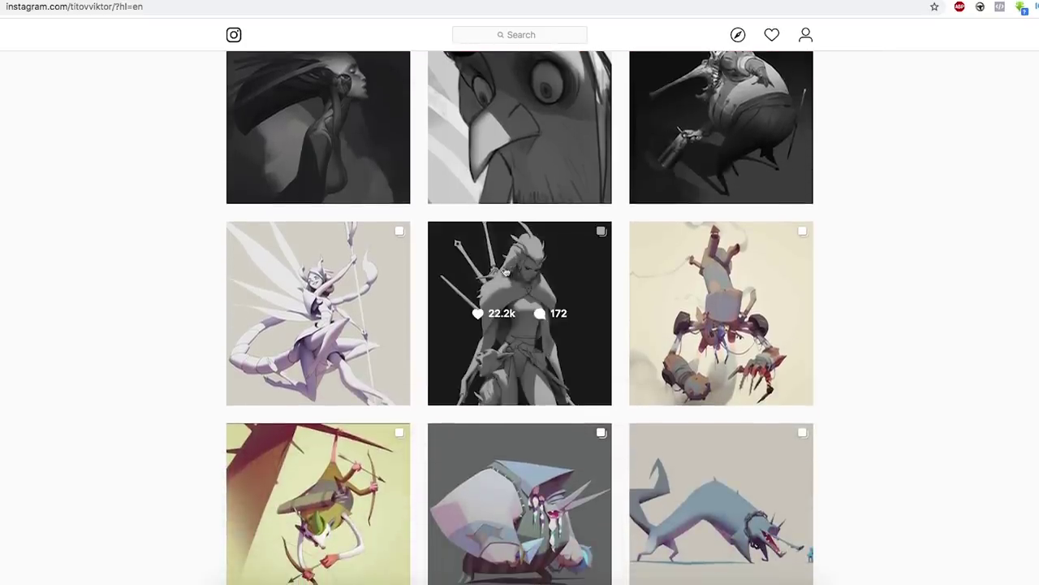
pyautogui.scroll(-15, 884, 320)
pyautogui.scroll(-11, 863, 276)
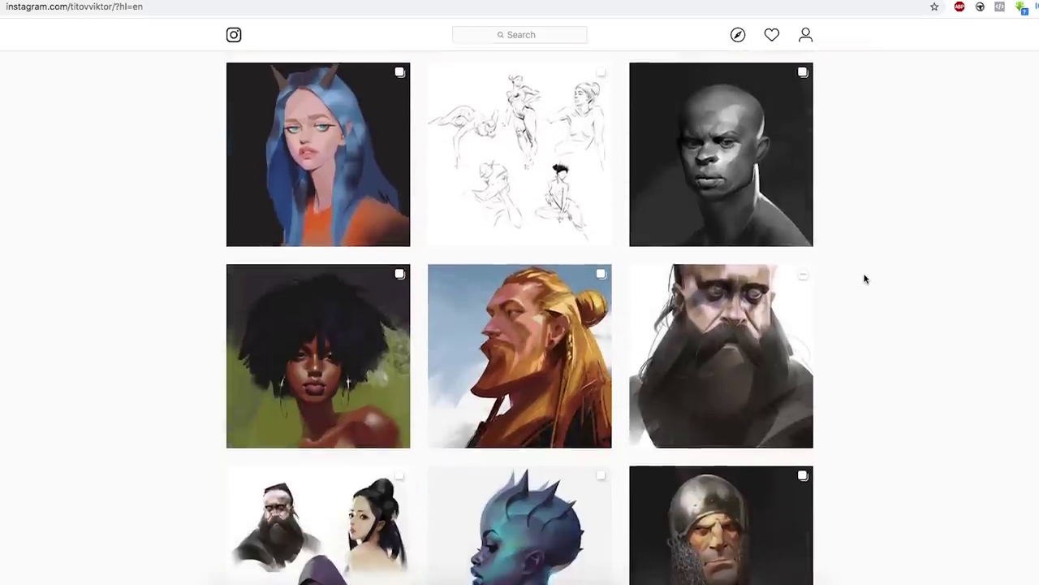
pyautogui.scroll(-6, 863, 278)
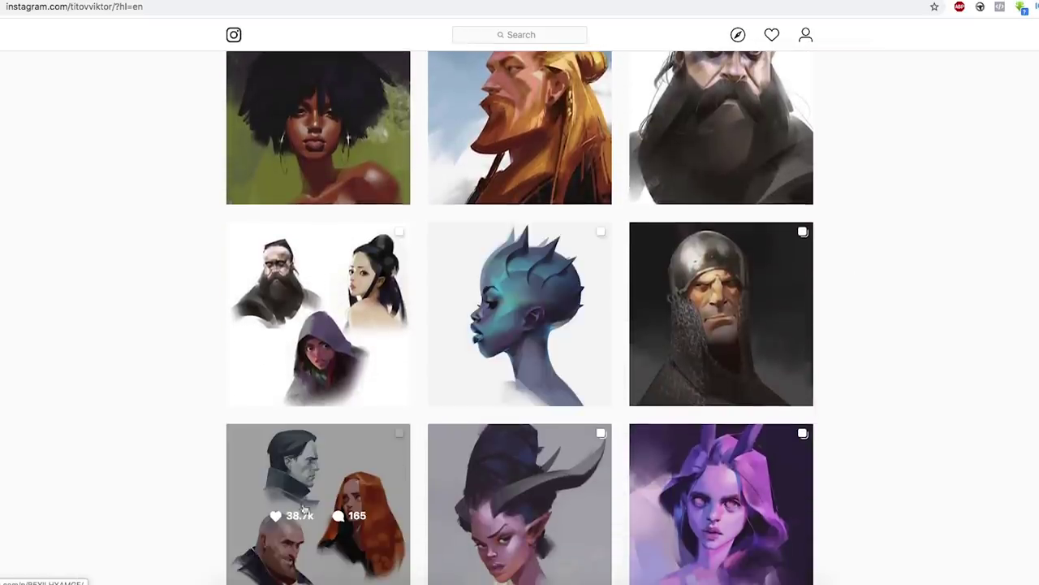
pyautogui.scroll(-4, 304, 509)
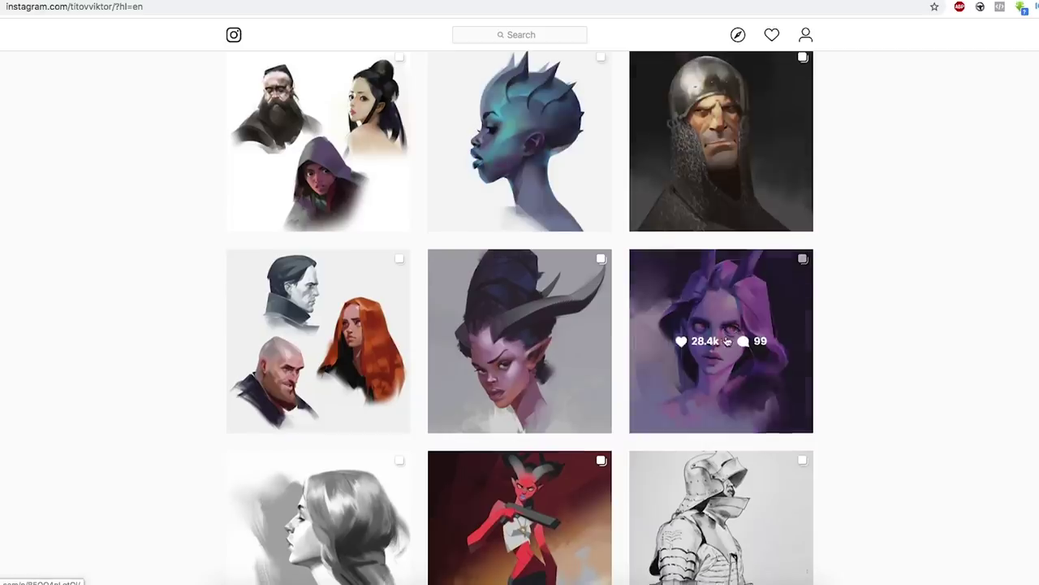
pyautogui.scroll(-1, 671, 342)
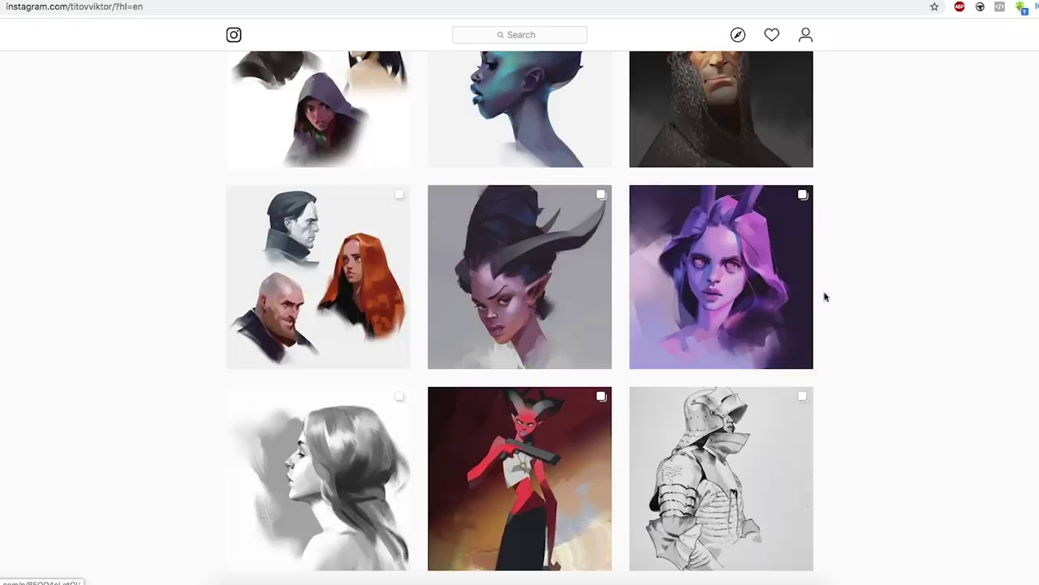
pyautogui.scroll(-3, 869, 281)
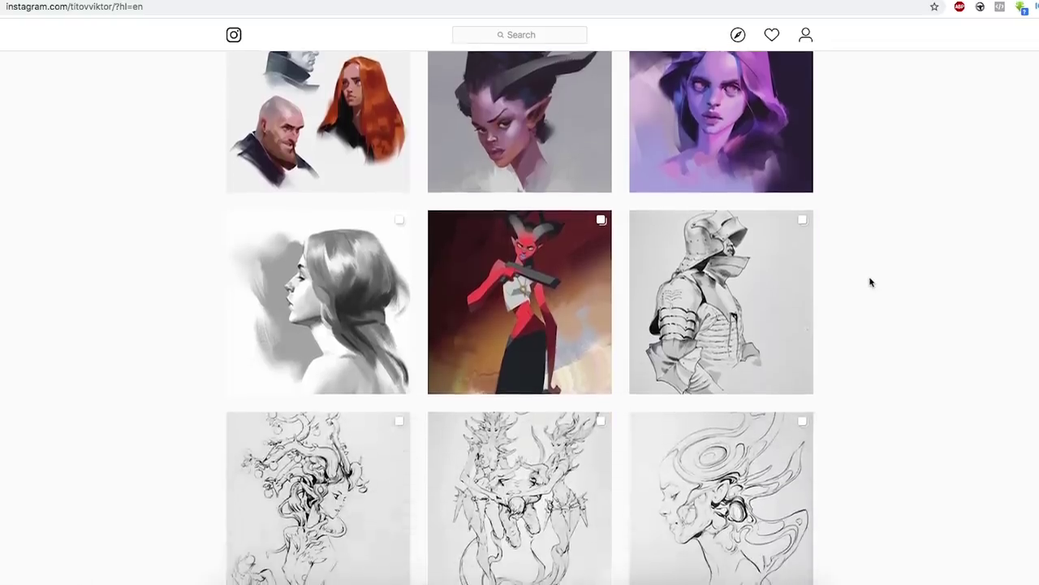
pyautogui.scroll(-1, 869, 281)
pyautogui.scroll(3, 870, 281)
pyautogui.scroll(2, 870, 281)
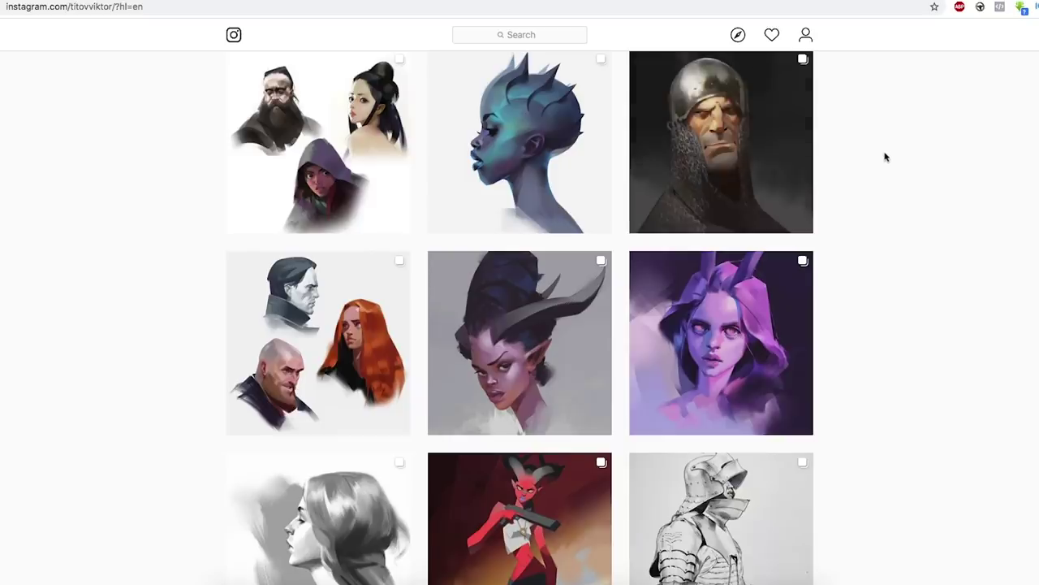
pyautogui.scroll(1, 886, 157)
pyautogui.scroll(3, 886, 157)
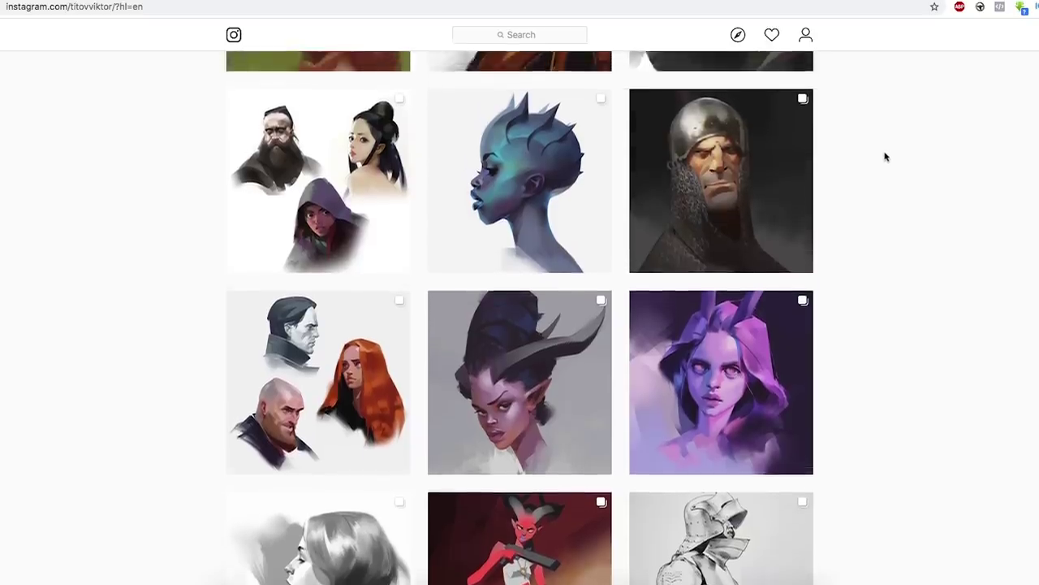
pyautogui.scroll(1, 886, 157)
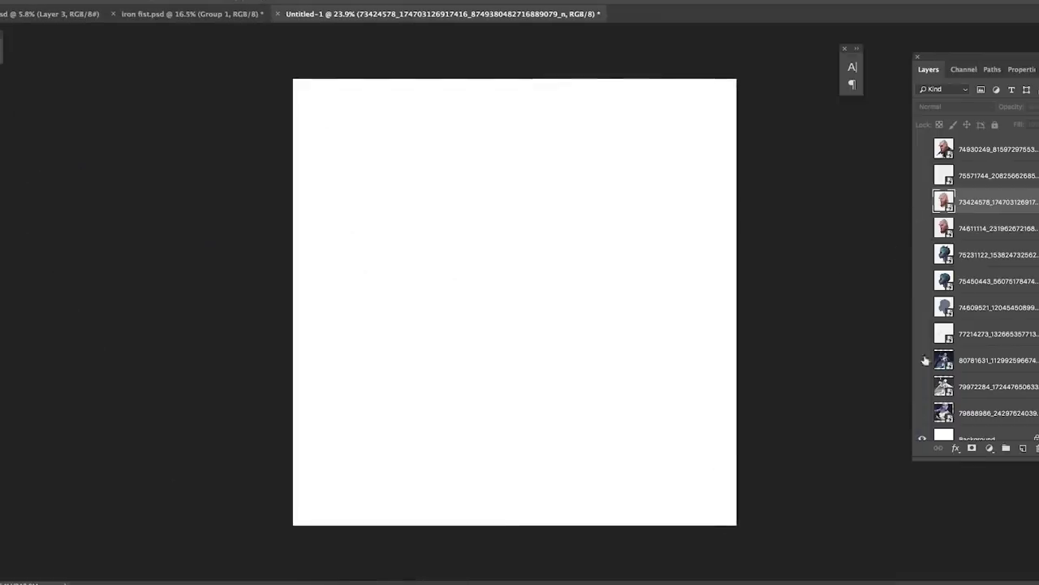
# Show the painted kneeling winged figure layered over its grey 3D render
pyautogui.click(921, 412)
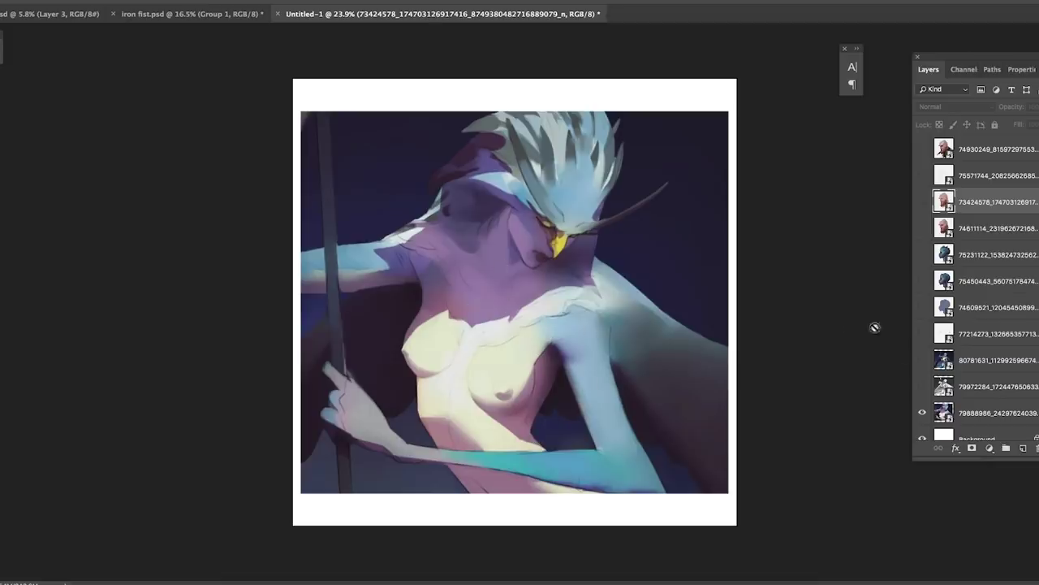
pyautogui.click(923, 414)
pyautogui.click(922, 386)
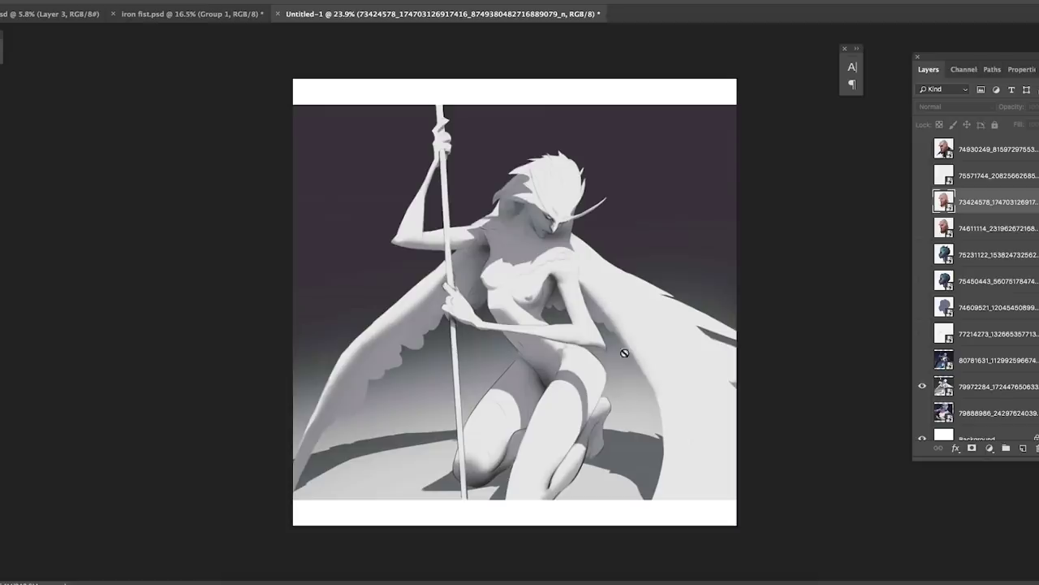
pyautogui.click(922, 360)
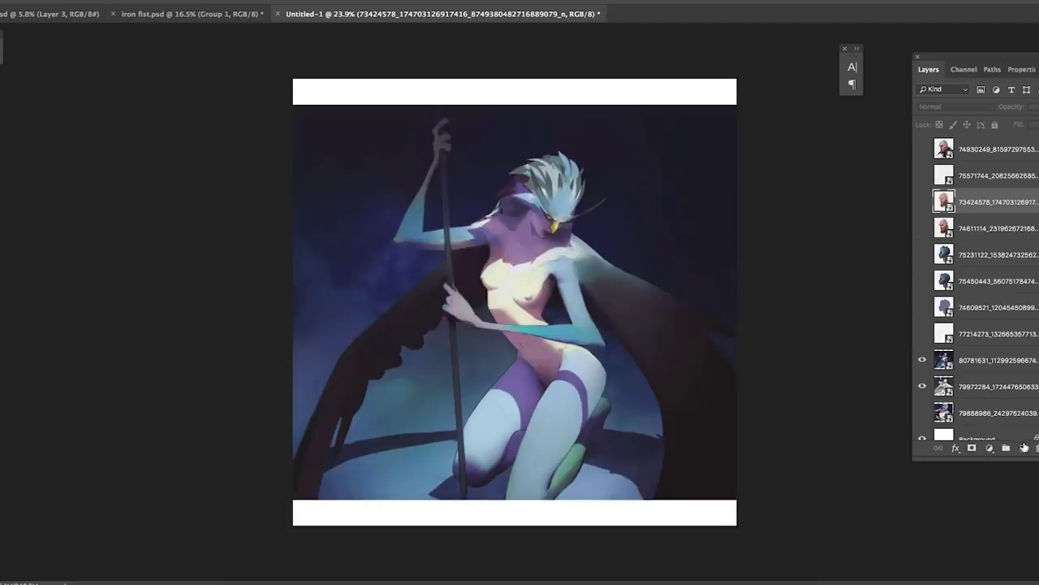
# Add a new layer at the top of the stack and set the foreground colour to bright red
pyautogui.click(1023, 448)
pyautogui.moveTo(988, 149); pyautogui.dragTo(987, 143)
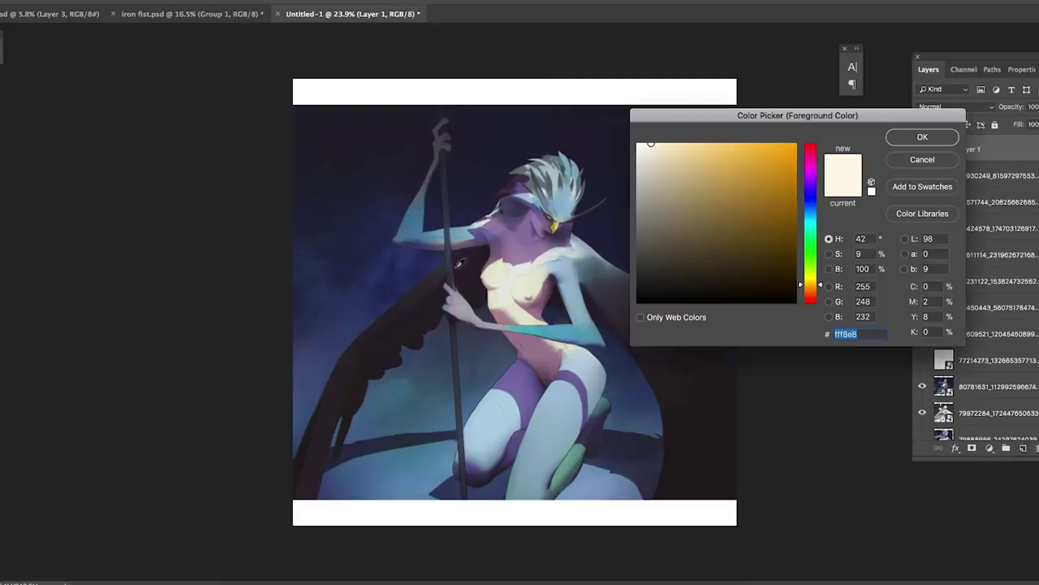
pyautogui.moveTo(793, 290)
pyautogui.mouseDown()
pyautogui.moveTo(772, 173)
pyautogui.moveTo(788, 149)
pyautogui.mouseUp()
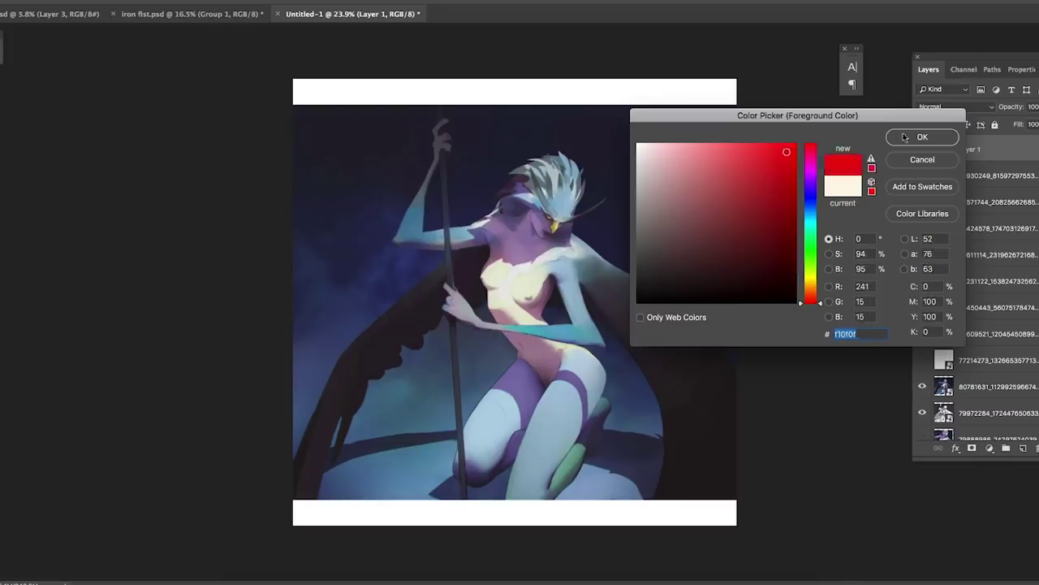
pyautogui.click(922, 136)
# Choose the Hard Round 30 1813 brush, then compare the coloured painting against its render
pyautogui.rightClick(569, 200)
pyautogui.click(642, 406)
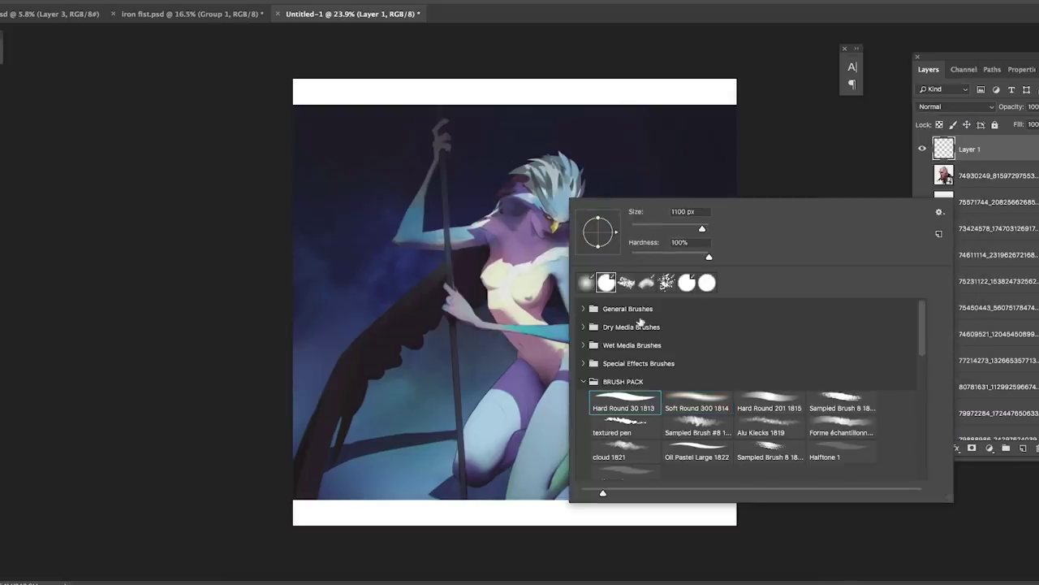
pyautogui.press('Return')
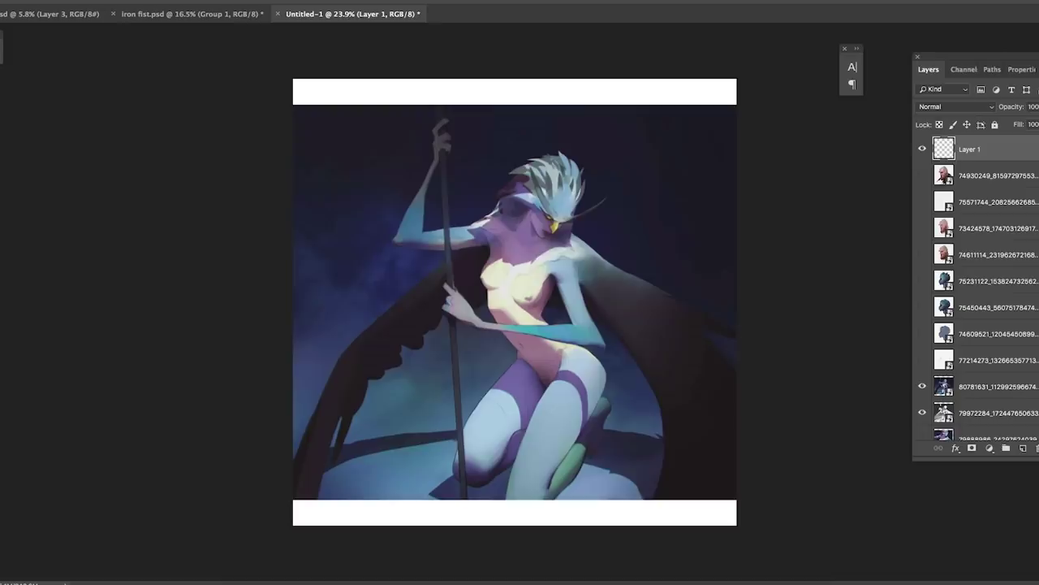
pyautogui.click(922, 387)
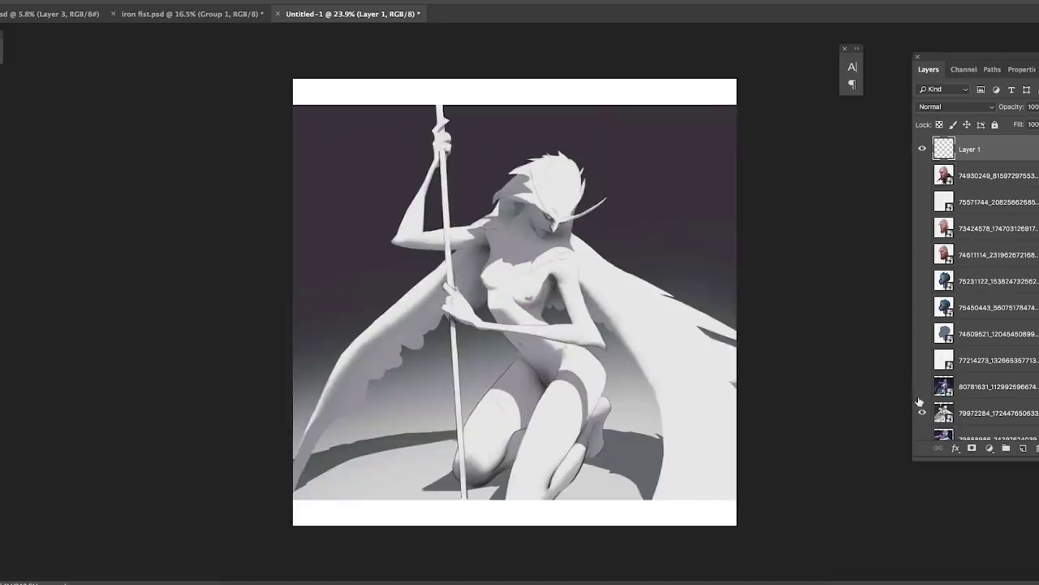
pyautogui.click(922, 386)
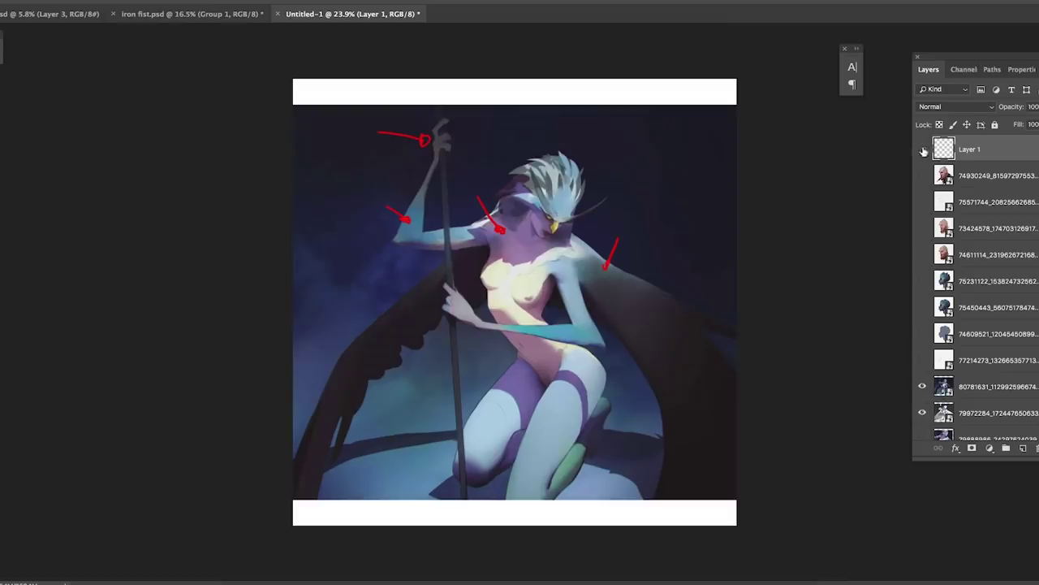
# Hide the red arrows and painting, then compare the blue profile silhouette with the line sketch
pyautogui.click(922, 148)
pyautogui.click(923, 386)
pyautogui.click(922, 333)
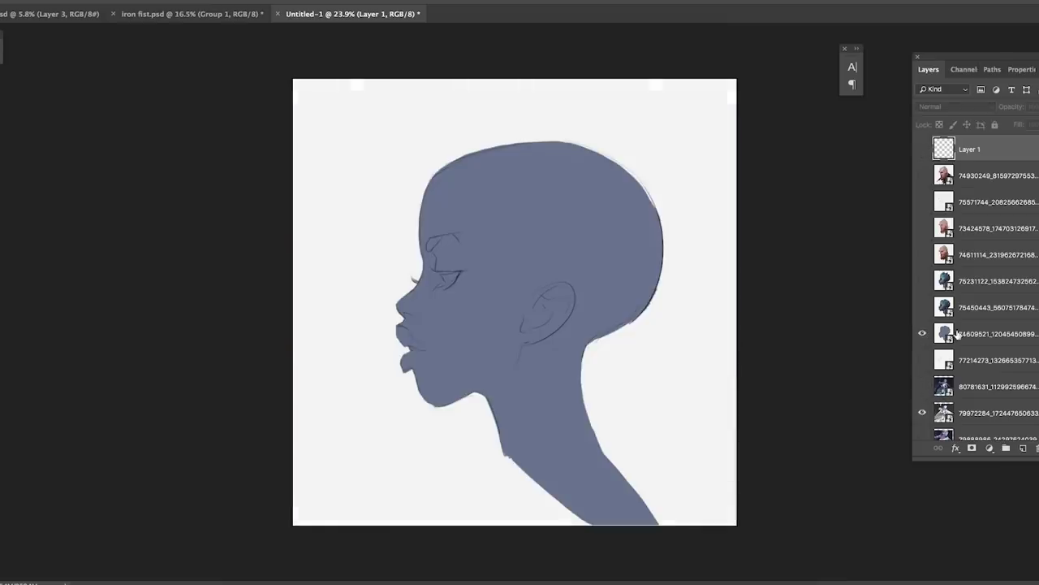
pyautogui.click(966, 333)
pyautogui.click(923, 334)
pyautogui.click(922, 359)
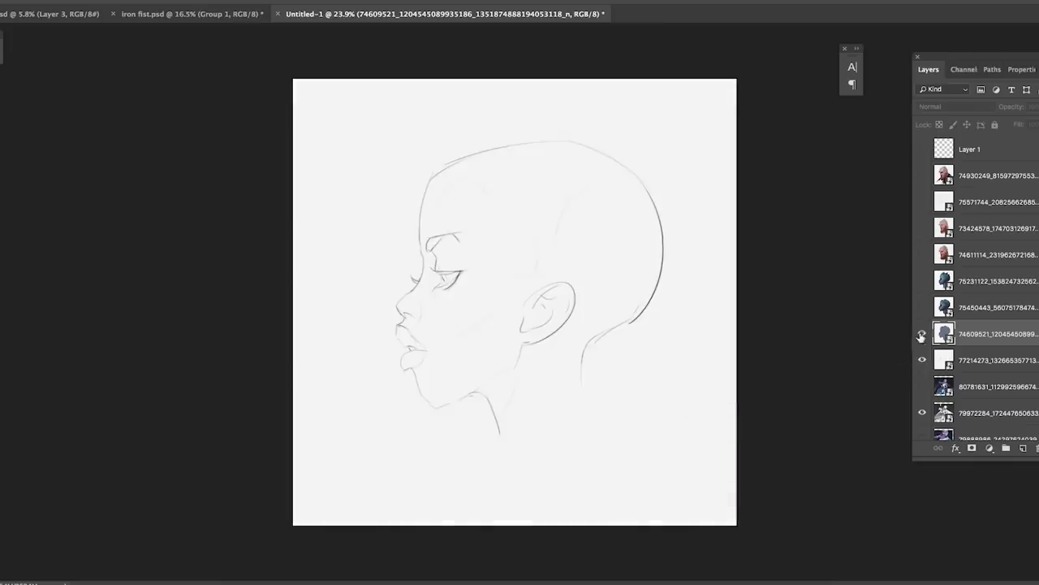
pyautogui.click(922, 333)
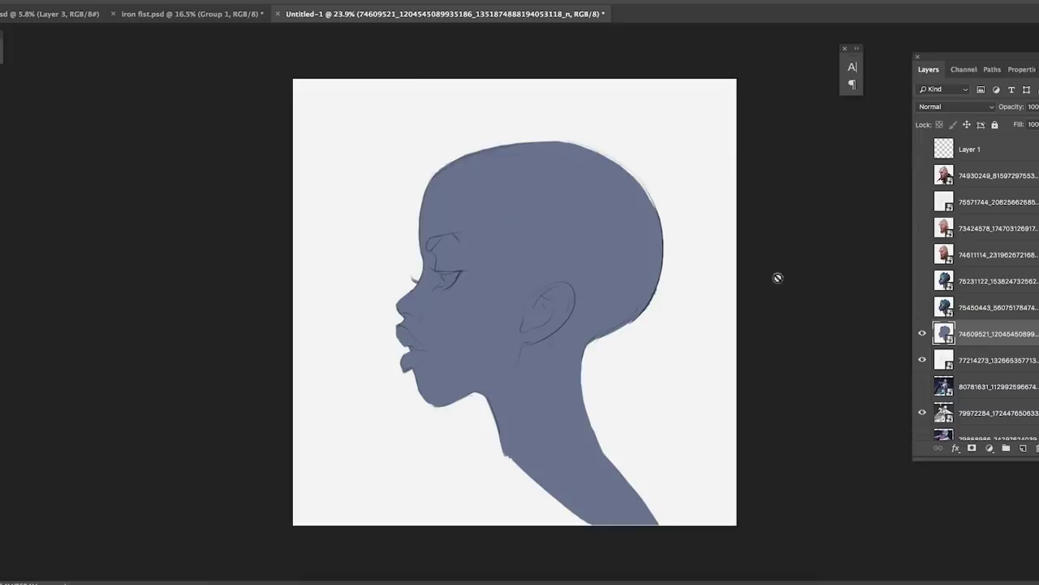
# Reveal the painted profile portrait, then add an empty Layer 2 above Layer 1
pyautogui.click(922, 307)
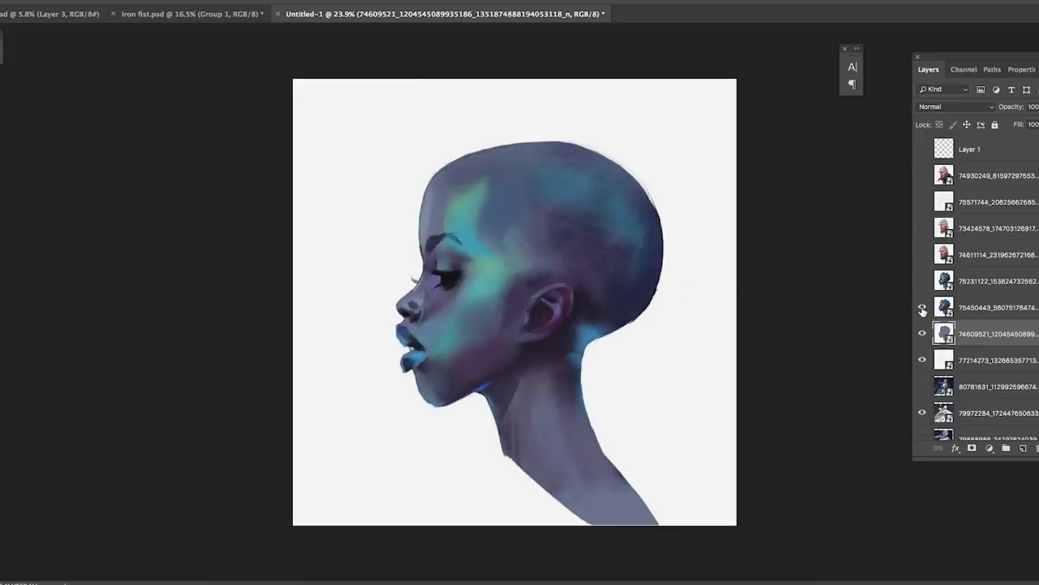
pyautogui.click(969, 307)
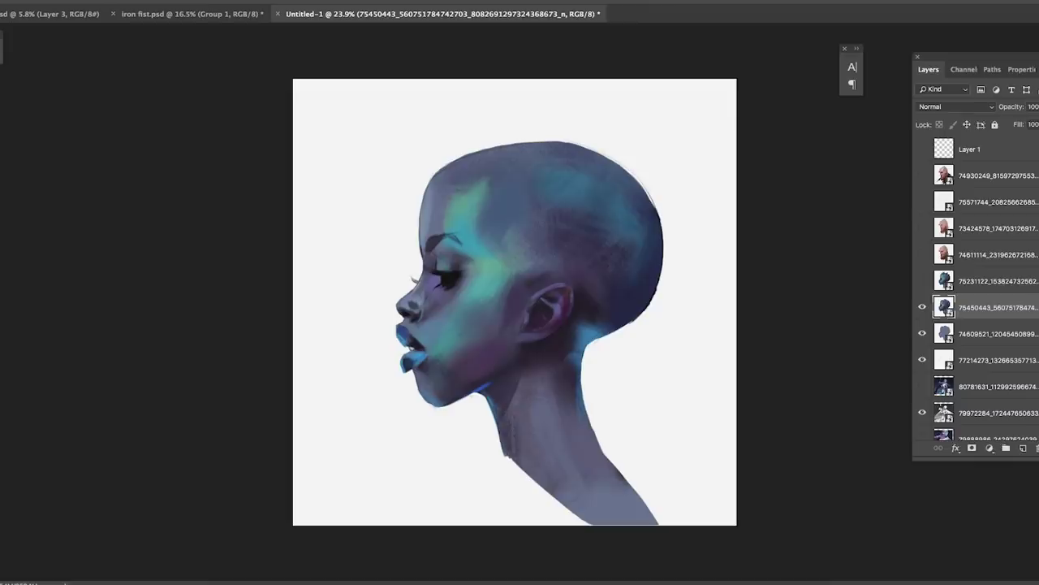
pyautogui.click(983, 151)
pyautogui.click(1024, 448)
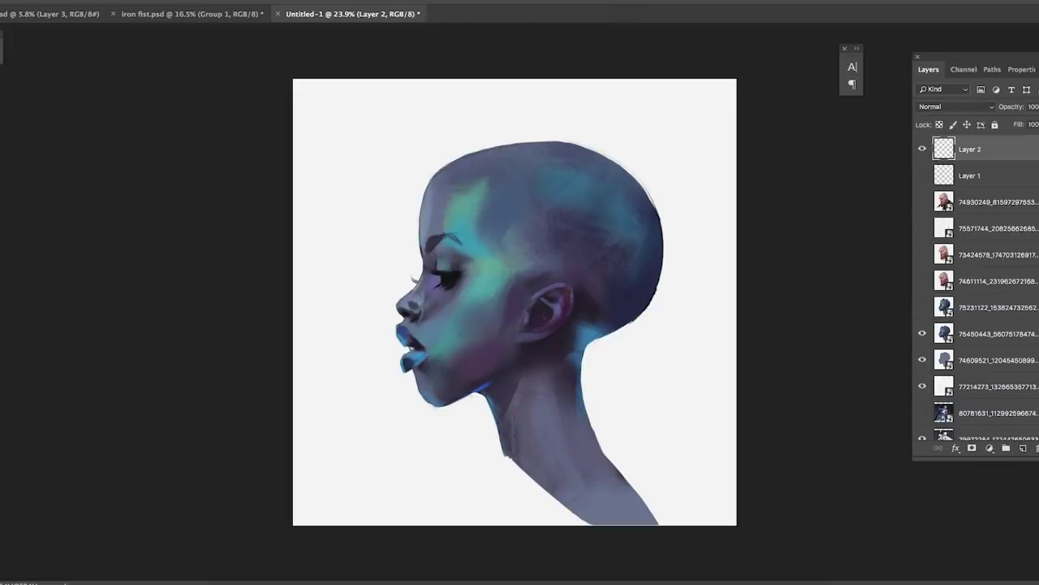
# Paint red arrows at the ear, jaw, neck and top of the head on Layer 2, then hide it
pyautogui.moveTo(638, 381); pyautogui.dragTo(560, 327)
pyautogui.moveTo(472, 374); pyautogui.dragTo(456, 439)
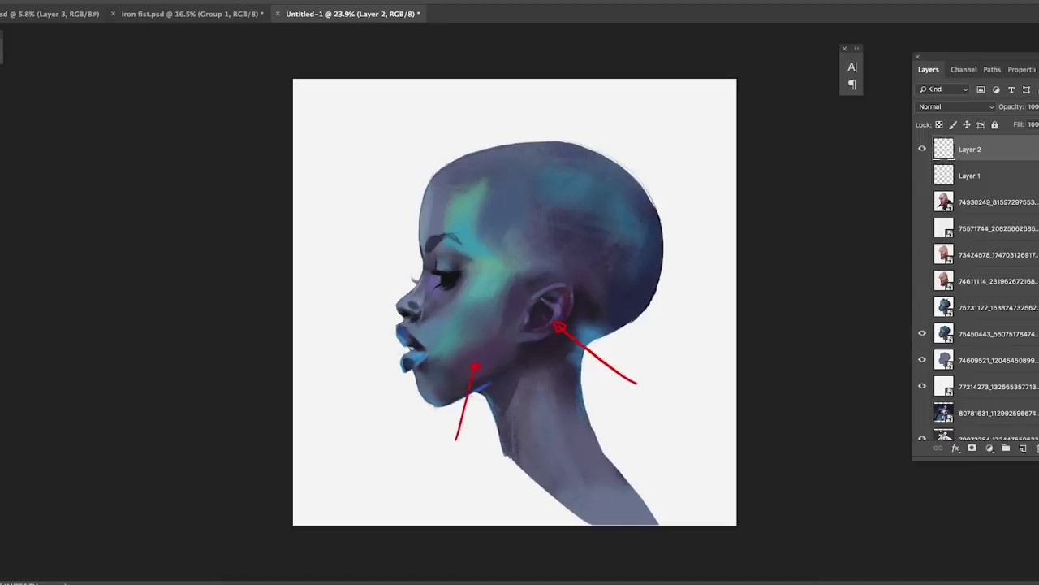
pyautogui.moveTo(527, 524); pyautogui.dragTo(544, 444)
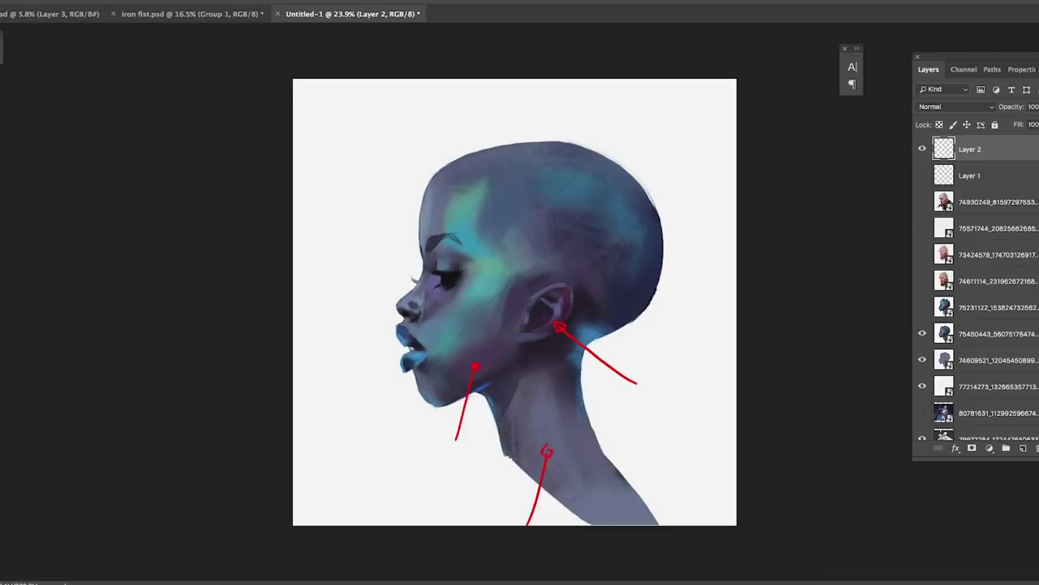
pyautogui.moveTo(405, 150); pyautogui.dragTo(463, 214)
pyautogui.click(921, 148)
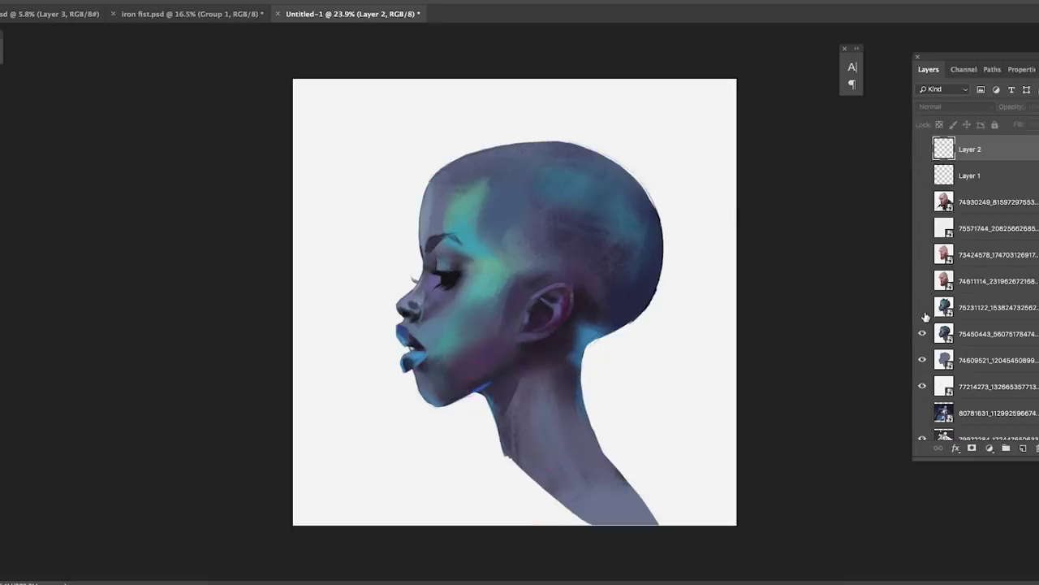
# Compare the spiked-hair head, flat silhouette and painted bearded bald head versions
pyautogui.click(922, 308)
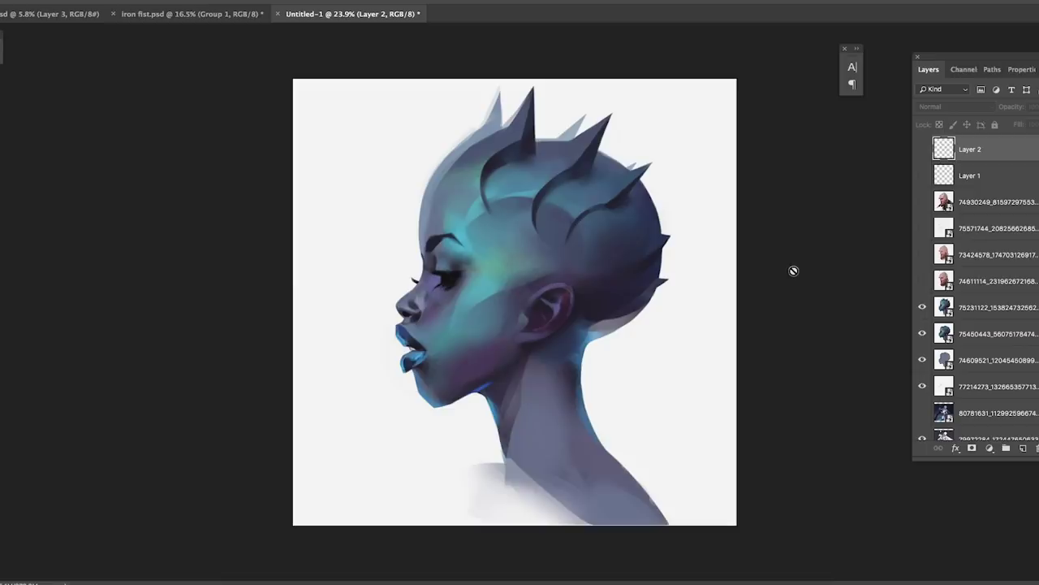
pyautogui.click(922, 307)
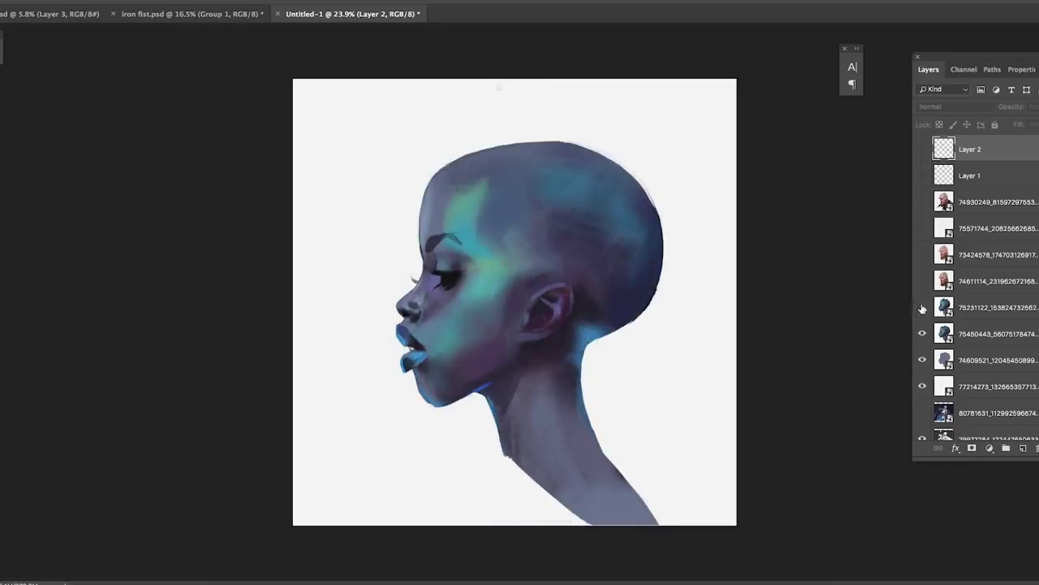
pyautogui.click(921, 334)
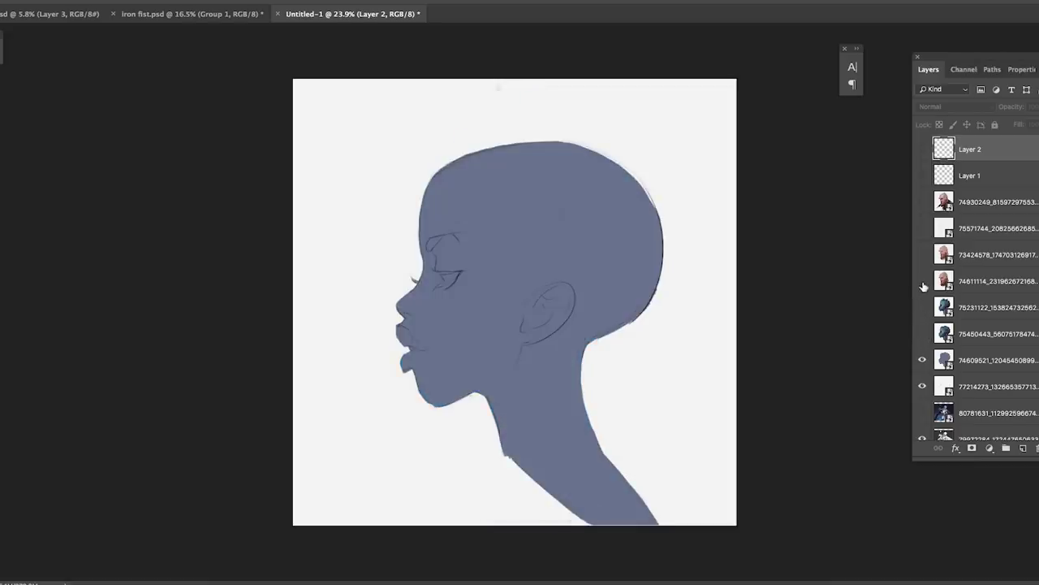
pyautogui.click(921, 281)
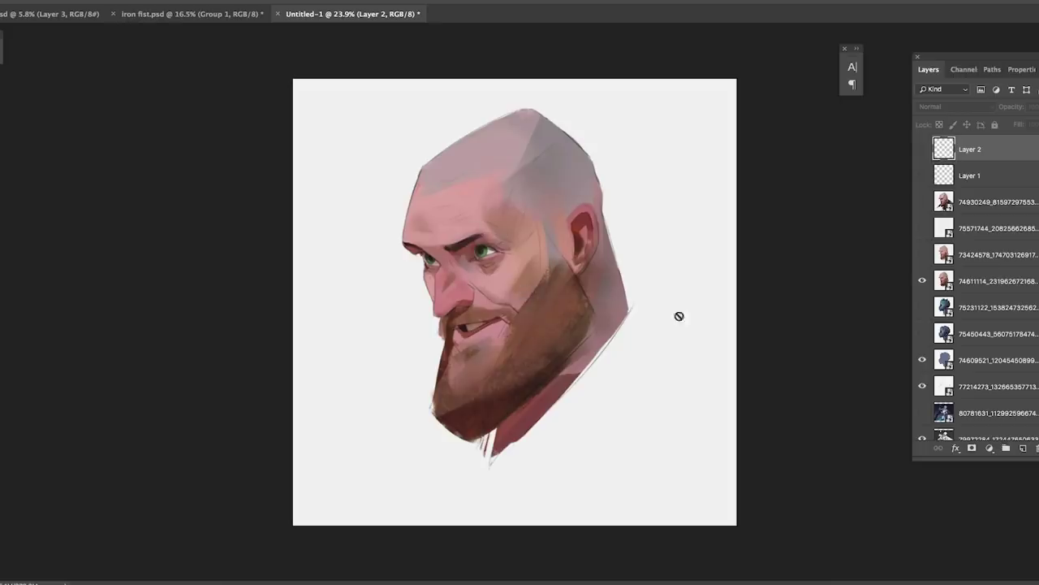
pyautogui.click(921, 281)
# Check the line sketch, then show the pink bearded head and add empty Layer 3
pyautogui.click(922, 229)
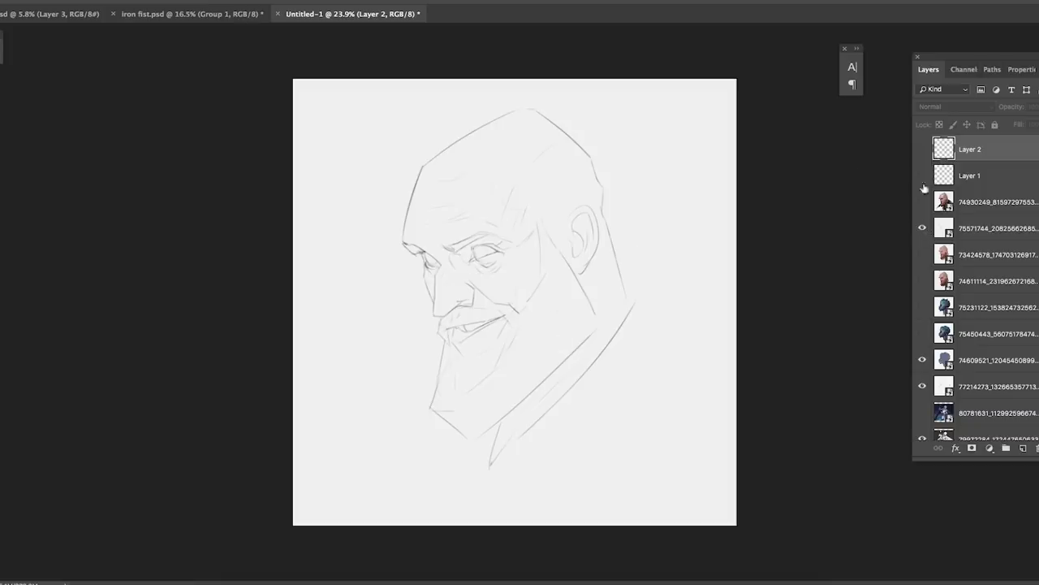
pyautogui.click(923, 229)
pyautogui.click(923, 255)
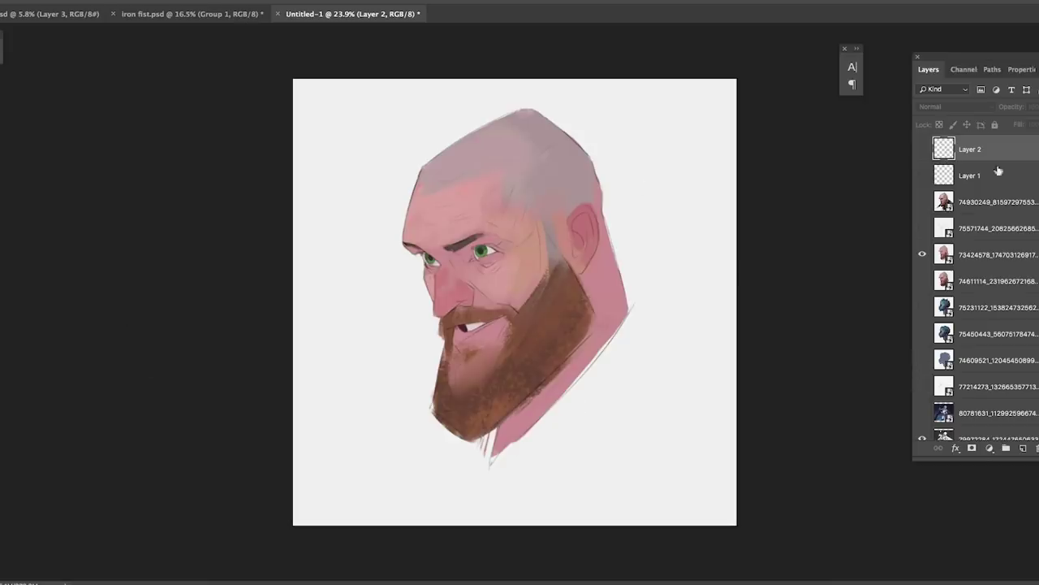
pyautogui.click(1022, 449)
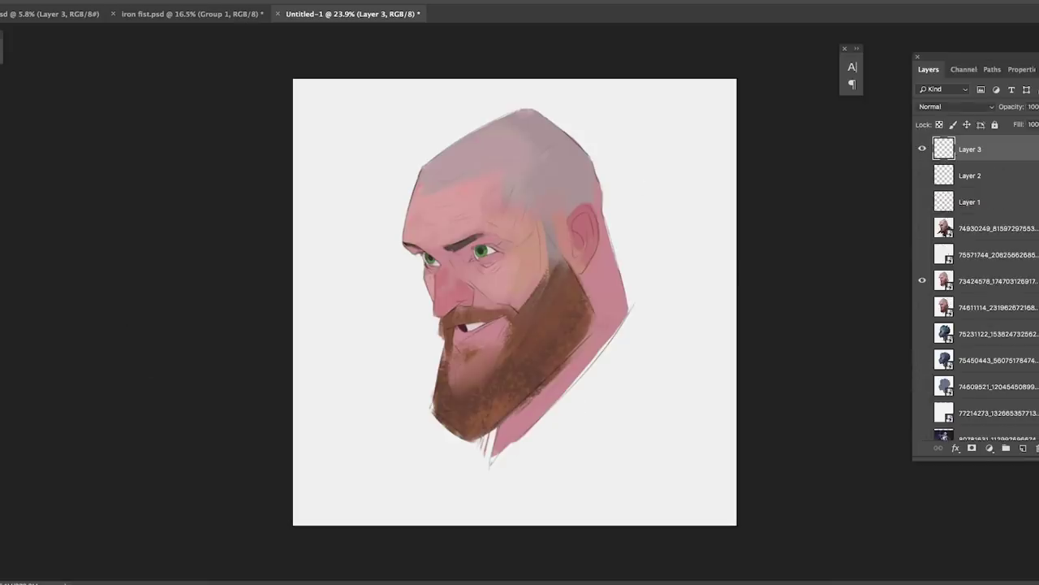
# Set the foreground colour to pure red ff0000
pyautogui.press('F12')
pyautogui.write('ff0000')
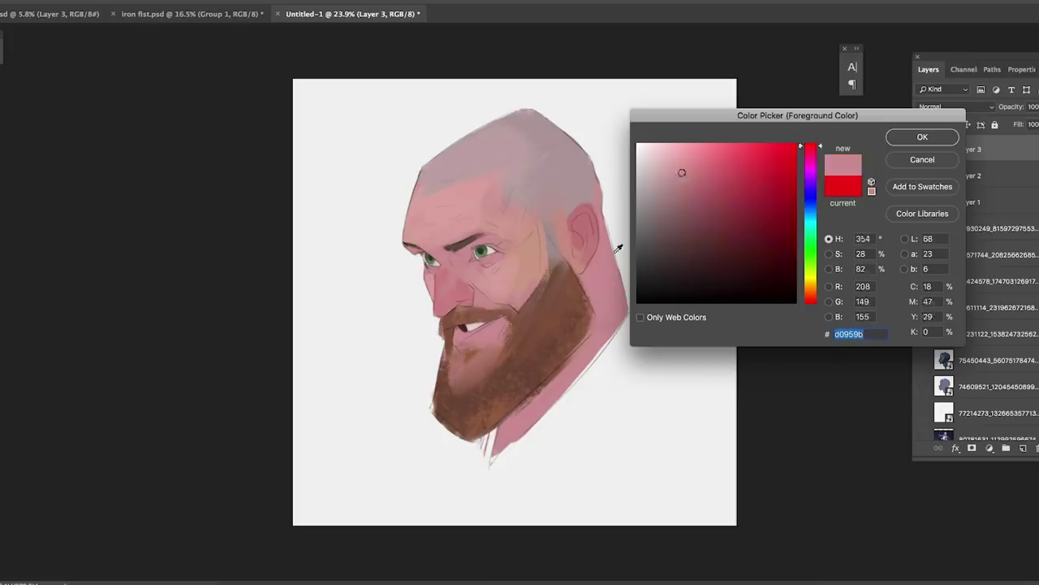
pyautogui.click(911, 134)
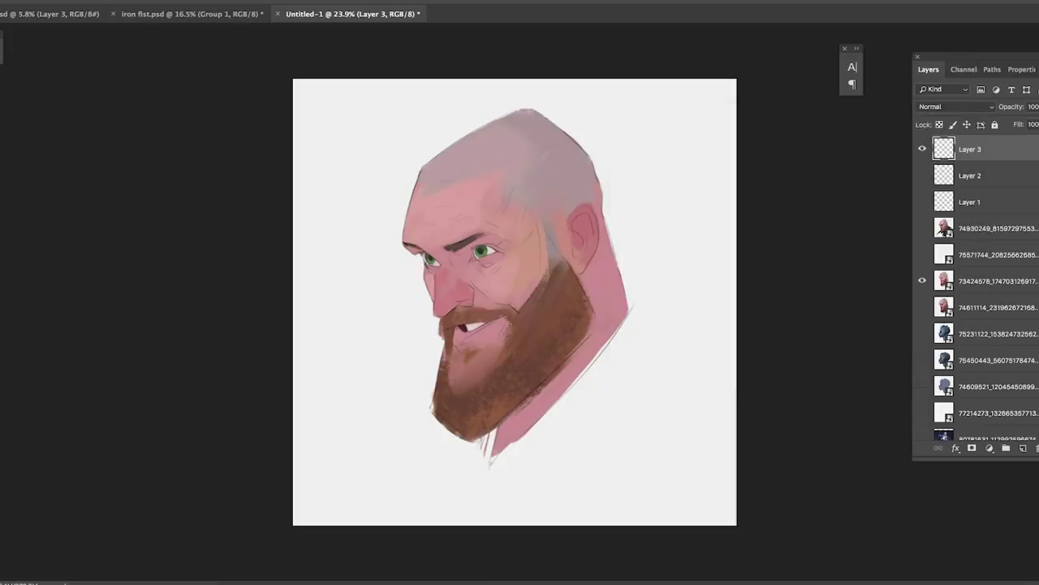
# Paint red arrows at the neck, ear, nose, forehead and top of the head on Layer 3
pyautogui.moveTo(611, 274); pyautogui.dragTo(635, 256)
pyautogui.moveTo(662, 202); pyautogui.dragTo(596, 226)
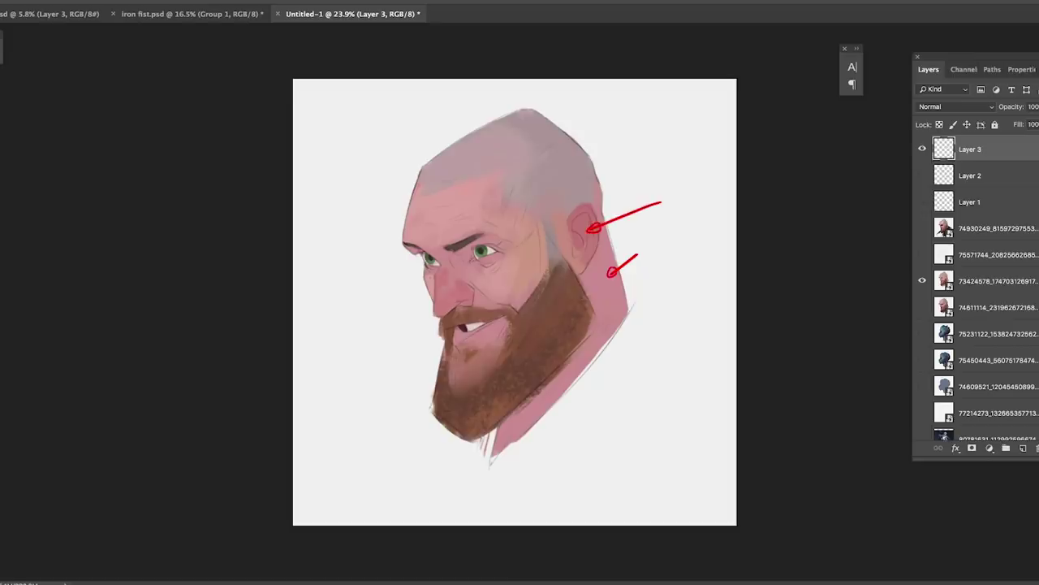
pyautogui.moveTo(374, 325); pyautogui.dragTo(432, 308)
pyautogui.moveTo(335, 204); pyautogui.dragTo(412, 219)
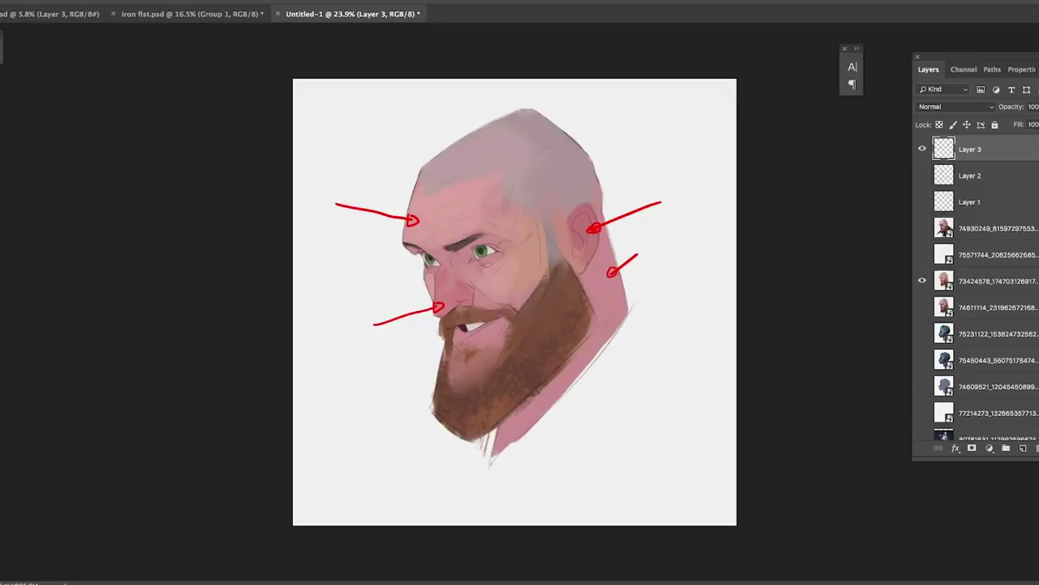
pyautogui.moveTo(438, 97); pyautogui.dragTo(482, 138)
# Hide the red arrows and compare the pink bearded head with the other bearded face version
pyautogui.click(922, 149)
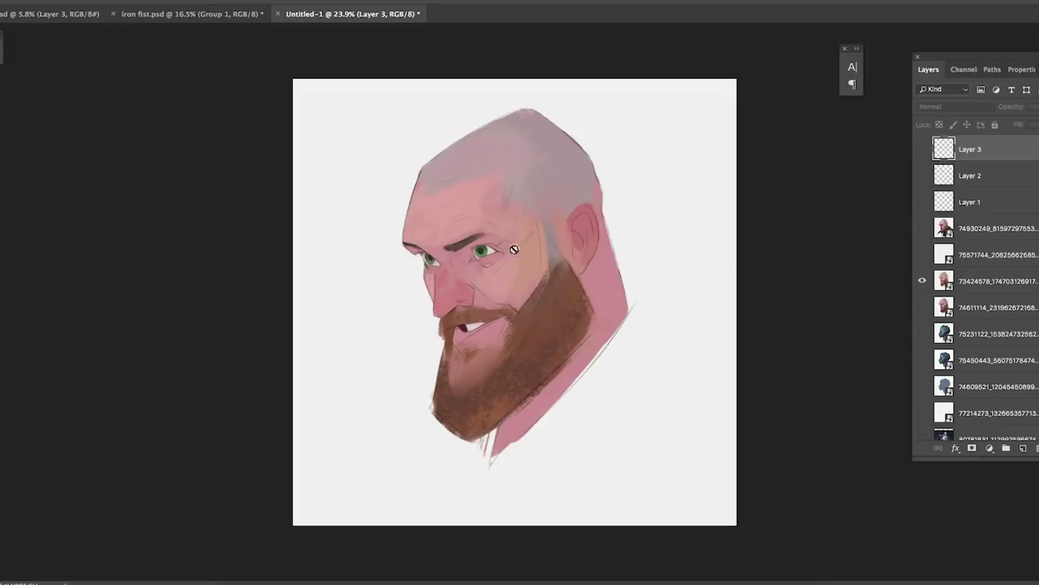
pyautogui.click(923, 281)
pyautogui.click(922, 307)
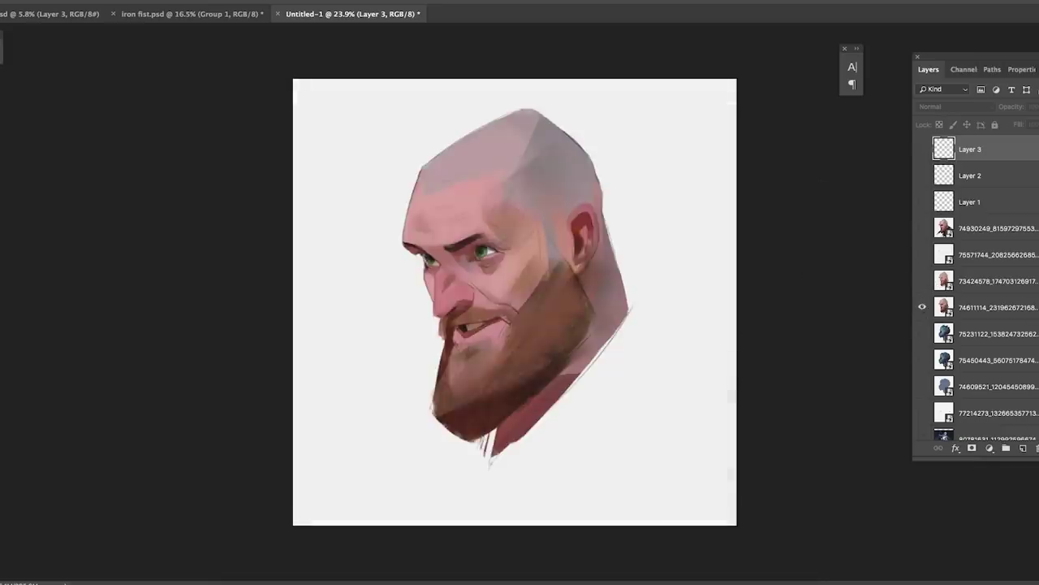
pyautogui.scroll(-1, 939, 371)
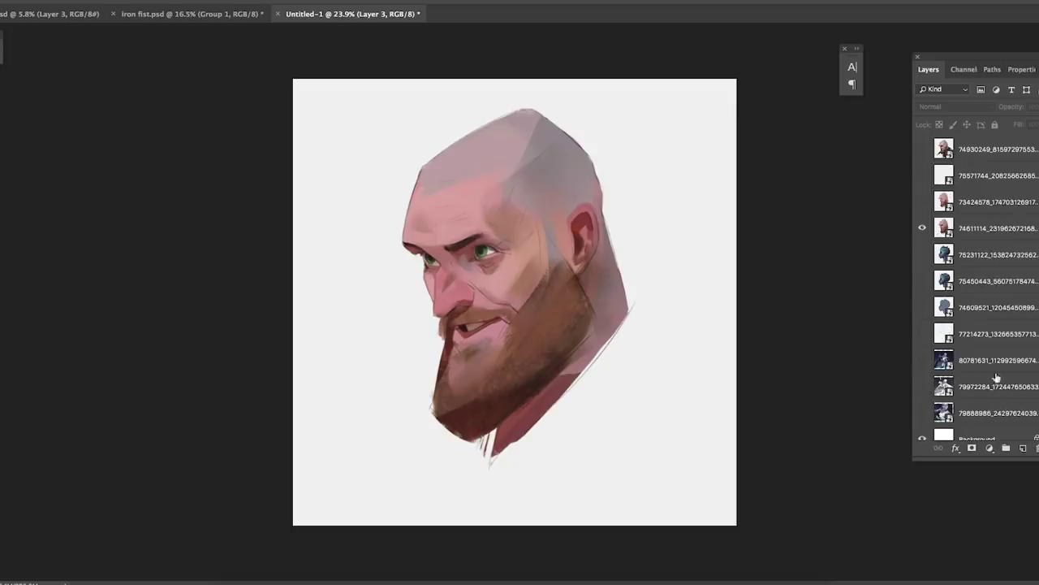
pyautogui.scroll(1, 981, 226)
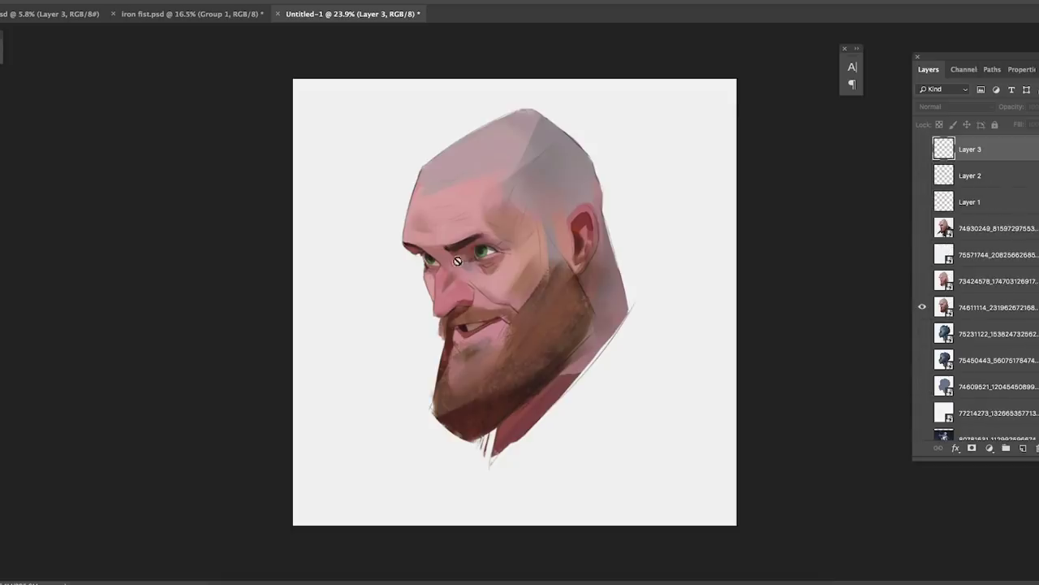
pyautogui.click(923, 281)
# Compare the pink and dark-jacket versions, then select the pink bearded-head layer 73424578
pyautogui.click(922, 280)
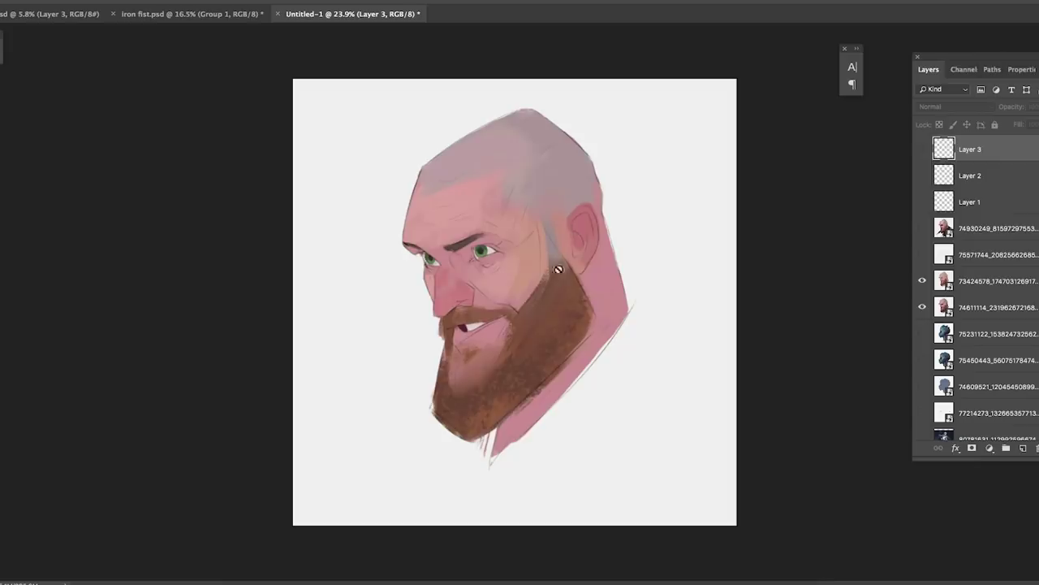
pyautogui.click(921, 280)
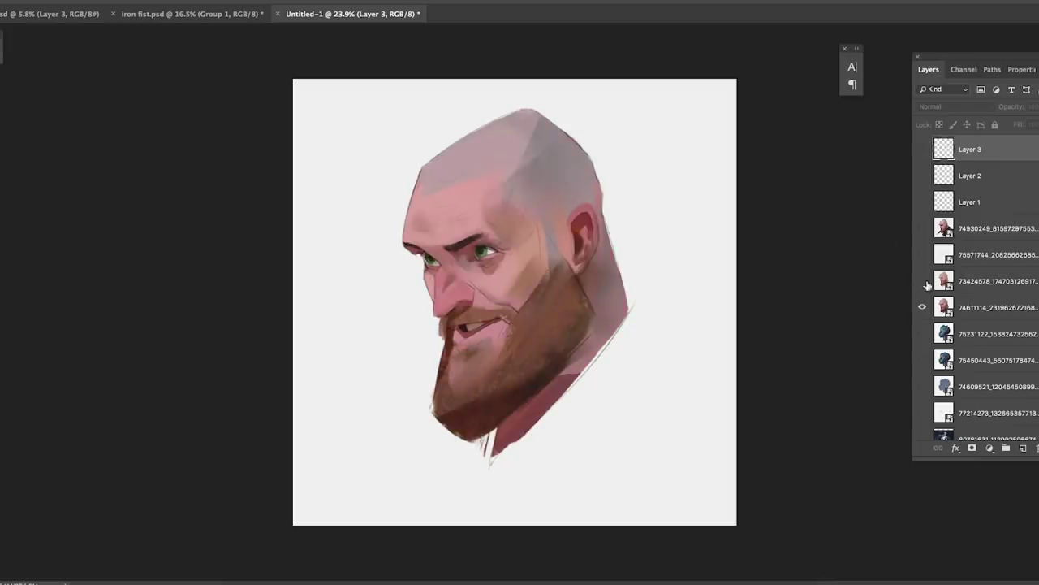
pyautogui.click(922, 228)
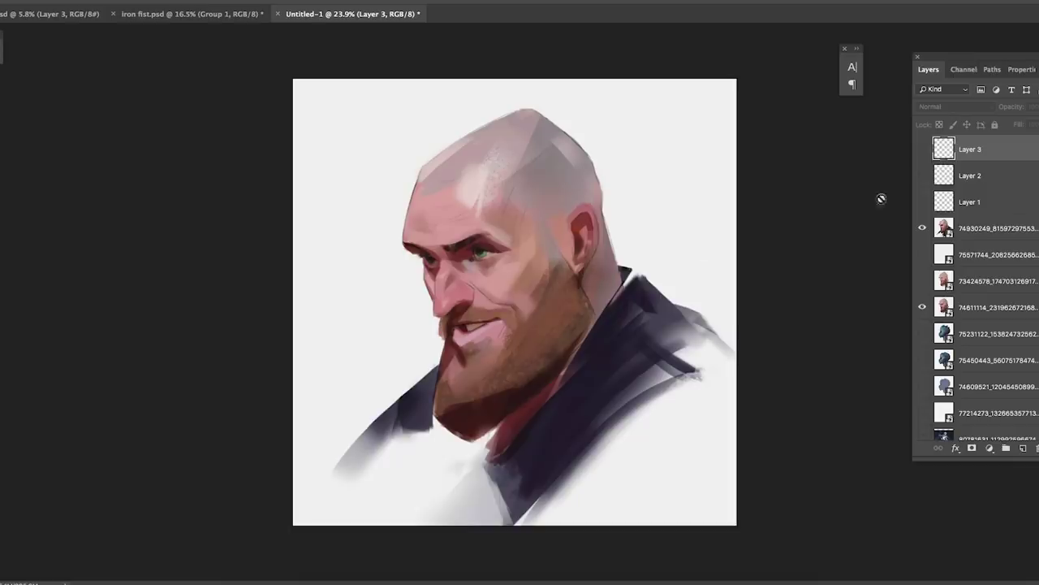
pyautogui.click(922, 228)
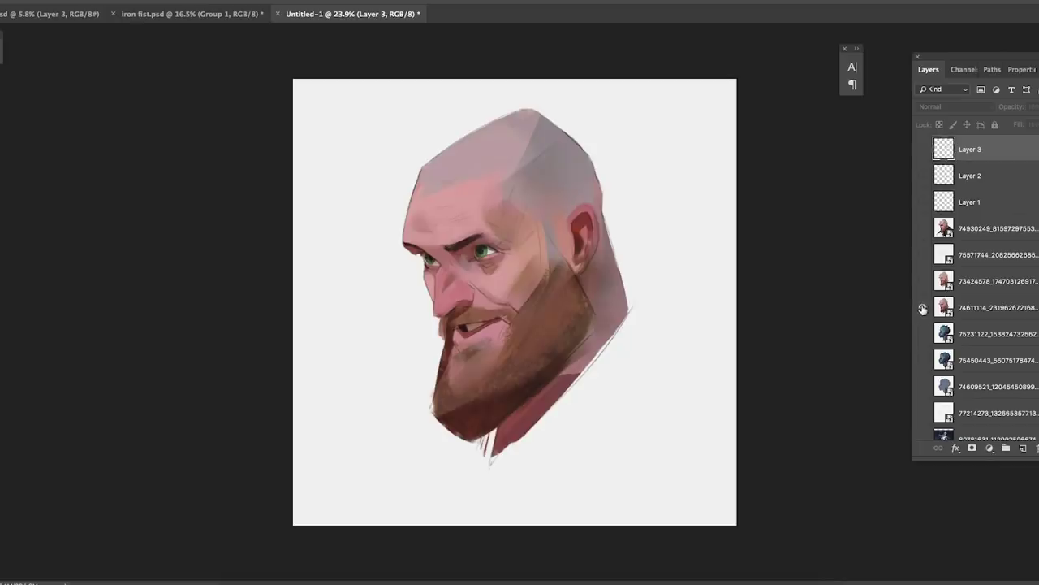
pyautogui.click(923, 309)
pyautogui.click(922, 281)
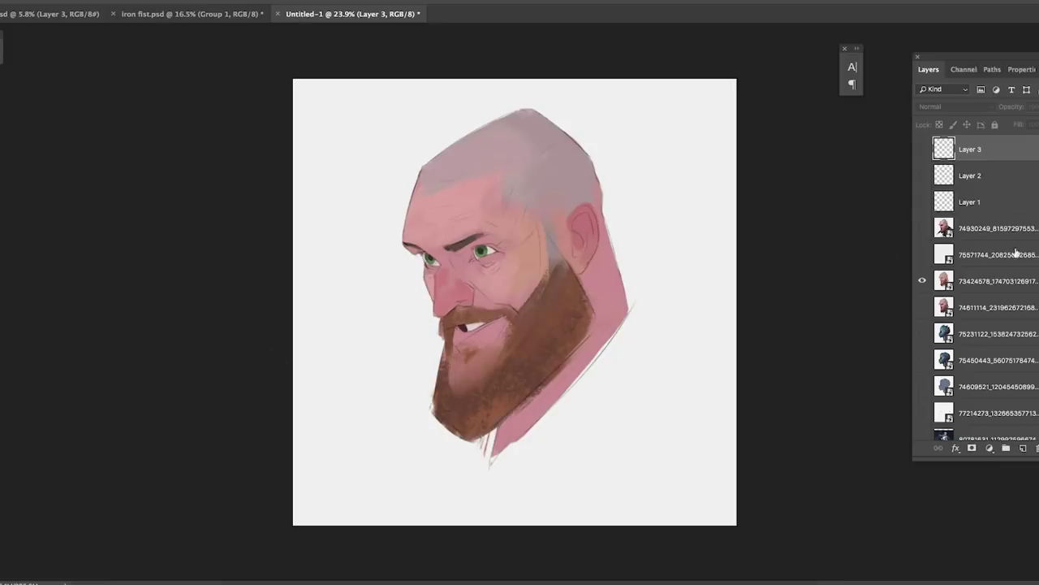
pyautogui.click(981, 280)
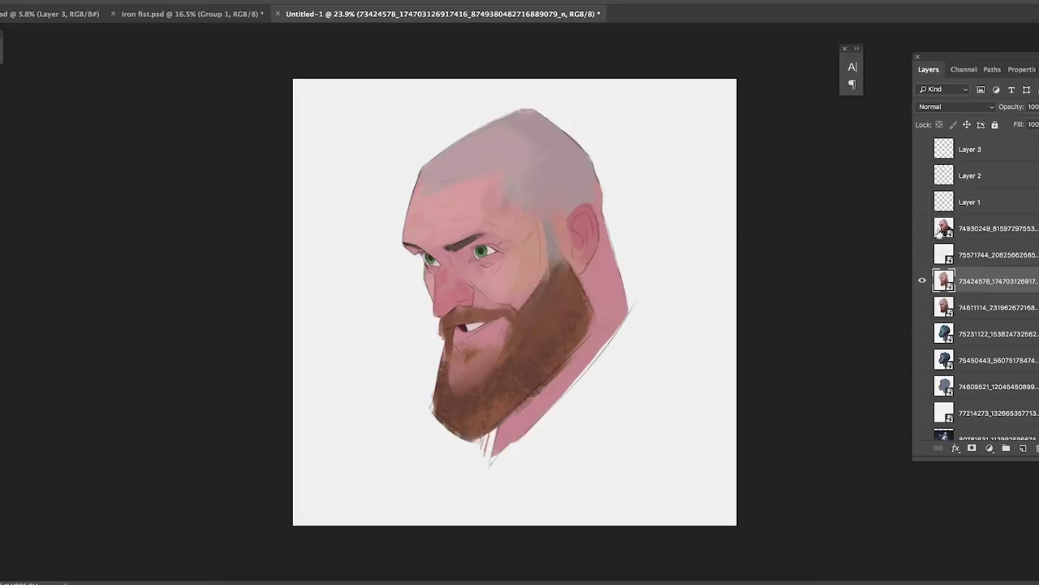
# Add Layer 4, move it to the top of the stack, and set the colour to black
pyautogui.click(1023, 447)
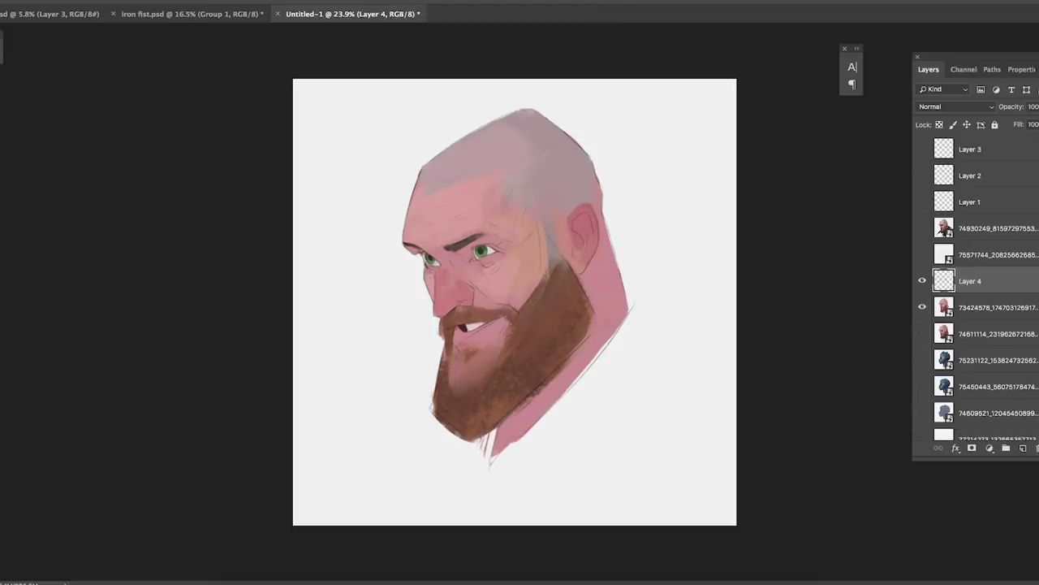
pyautogui.moveTo(1016, 282); pyautogui.dragTo(1016, 145)
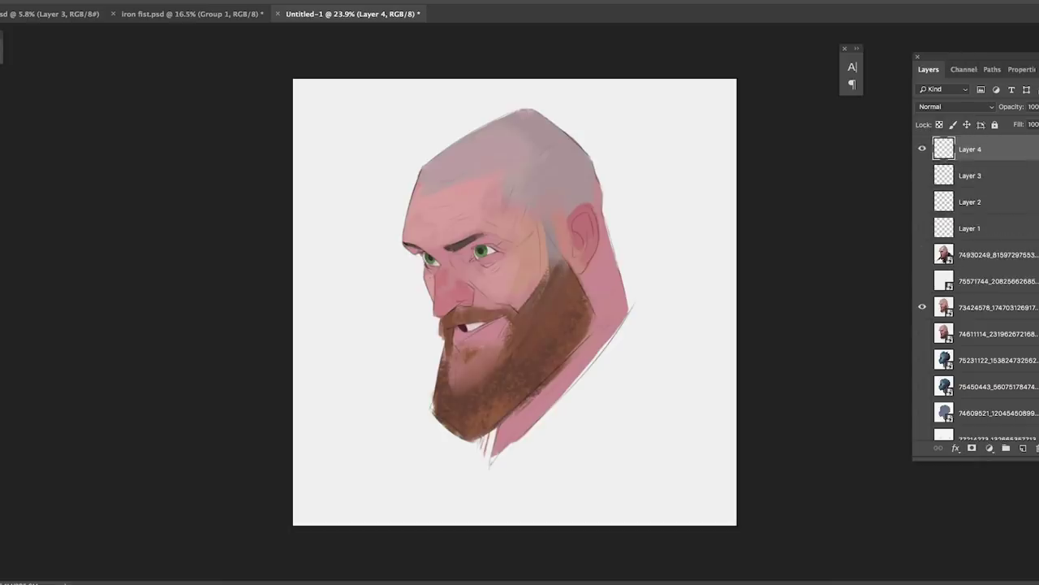
pyautogui.moveTo(652, 269); pyautogui.dragTo(638, 302)
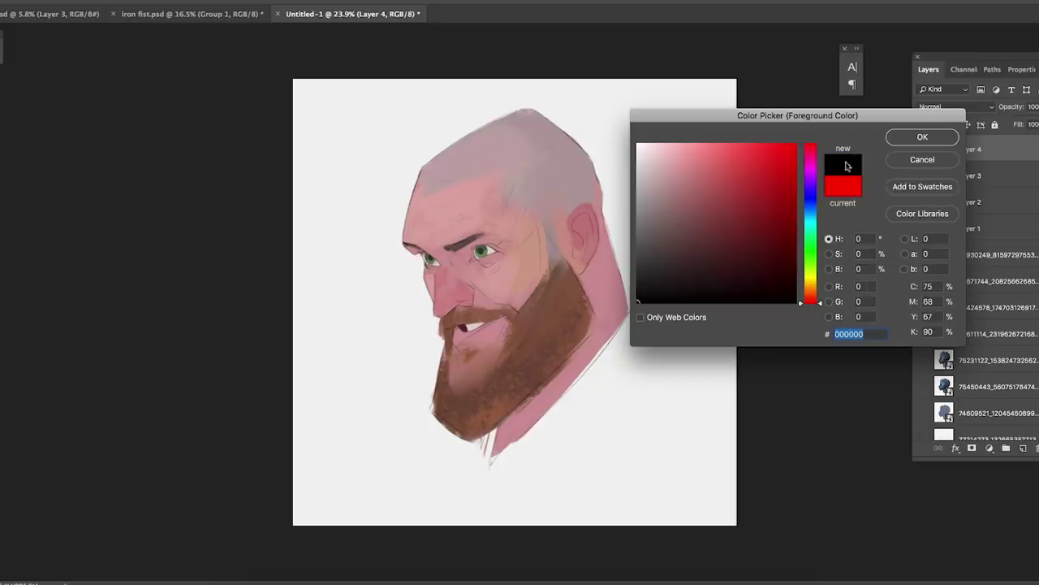
pyautogui.click(891, 140)
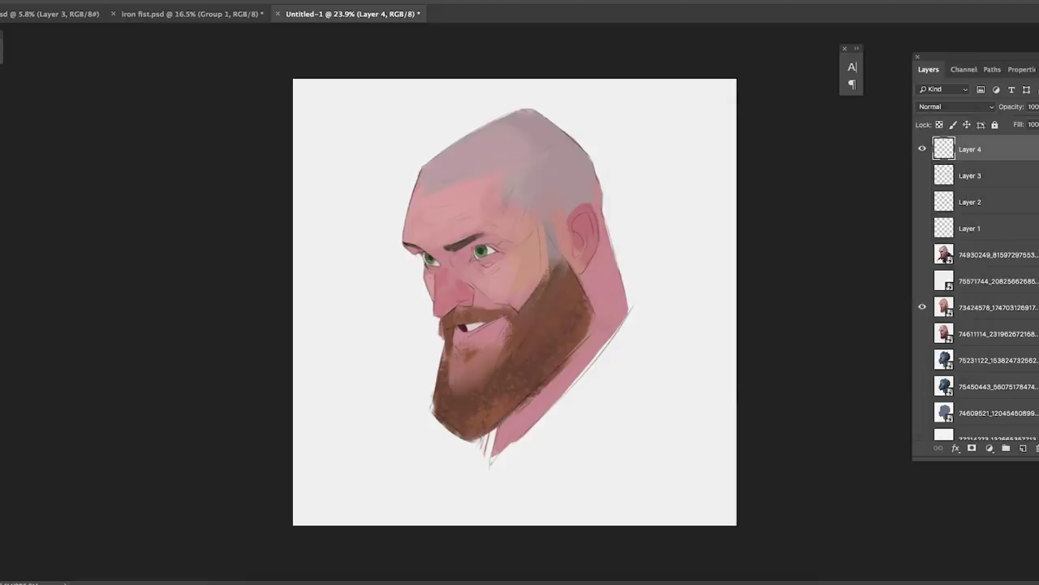
# Draw a black oval cartoon face outline beside the head and add empty Layer 5
pyautogui.moveTo(650, 395); pyautogui.dragTo(608, 391)
pyautogui.moveTo(574, 465)
pyautogui.mouseDown()
pyautogui.moveTo(626, 486)
pyautogui.moveTo(687, 462)
pyautogui.moveTo(693, 429)
pyautogui.moveTo(650, 394)
pyautogui.mouseUp()
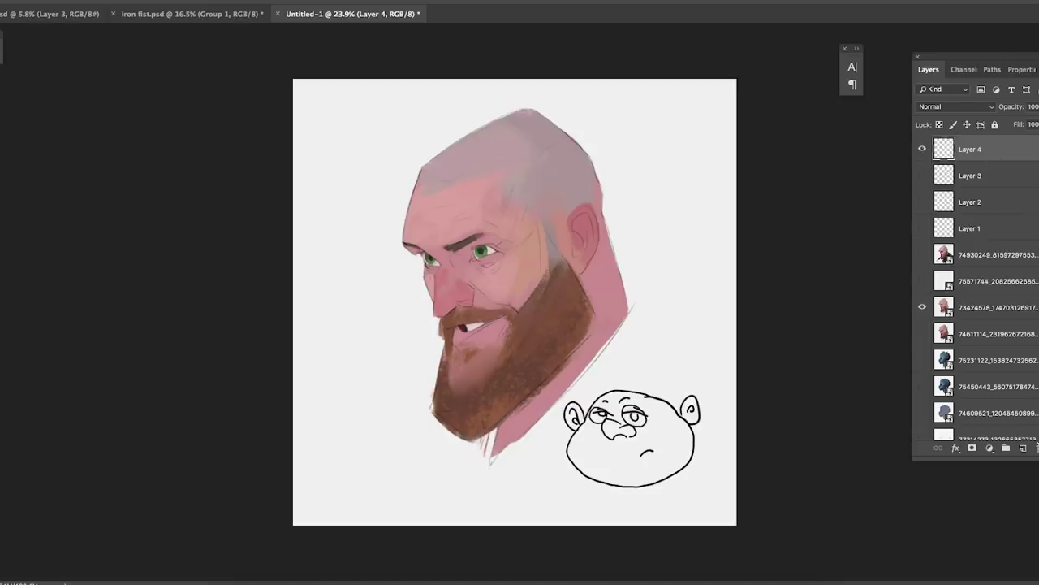
pyautogui.keyDown('ctrl'); pyautogui.click(1025, 448); pyautogui.keyUp('ctrl')
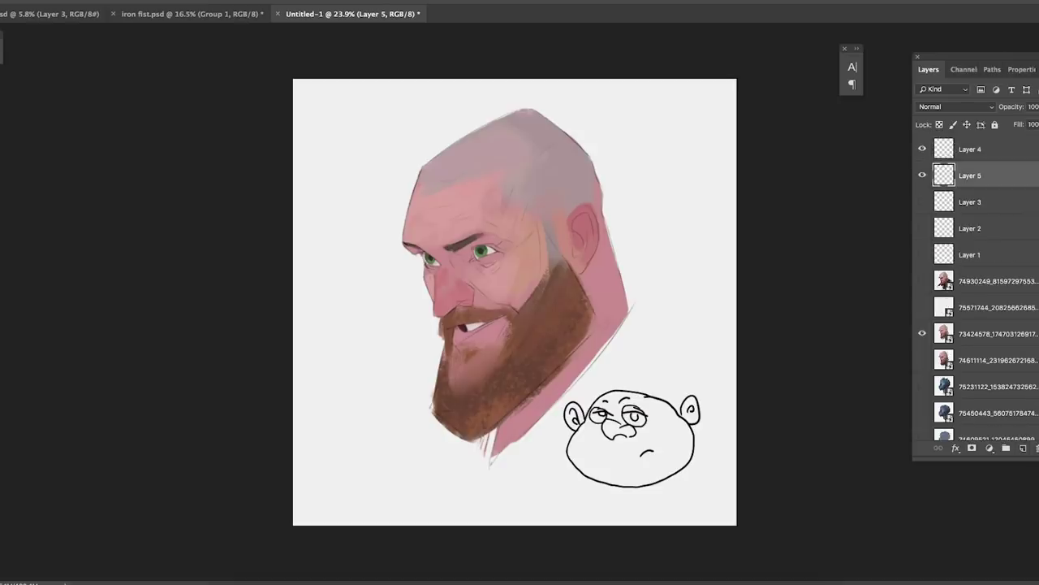
# Pick a brown skin tone and paint the cartoon face and both ears on Layer 5
pyautogui.press('c')
pyautogui.moveTo(804, 305); pyautogui.dragTo(804, 299)
pyautogui.moveTo(701, 193)
pyautogui.mouseDown()
pyautogui.moveTo(687, 192)
pyautogui.moveTo(695, 197)
pyautogui.mouseUp()
pyautogui.moveTo(804, 297); pyautogui.dragTo(804, 299)
pyautogui.click(693, 196)
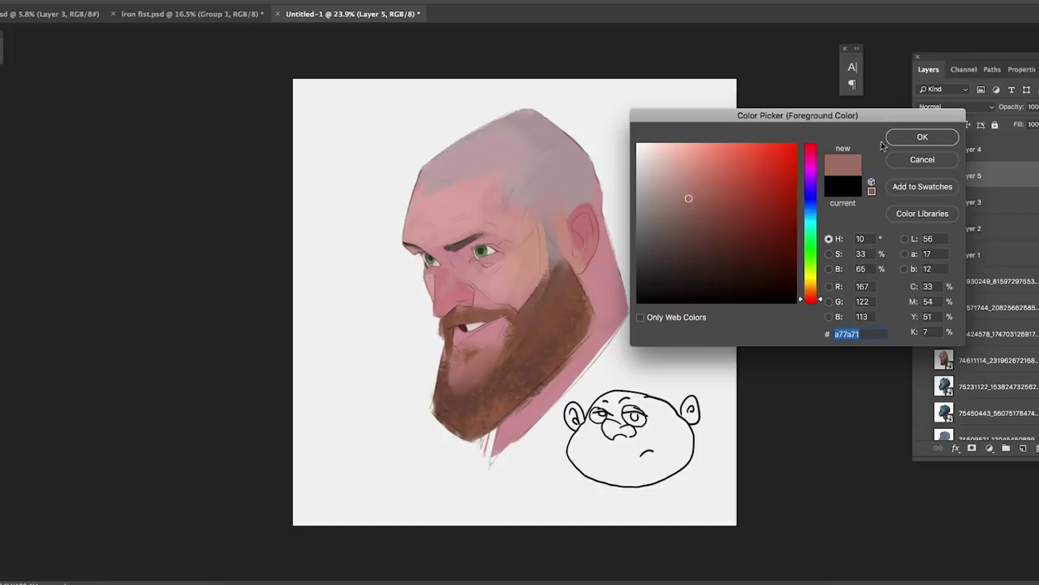
pyautogui.click(922, 136)
pyautogui.rightClick(748, 297)
pyautogui.moveTo(619, 406)
pyautogui.mouseDown()
pyautogui.moveTo(613, 435)
pyautogui.moveTo(593, 430)
pyautogui.moveTo(599, 406)
pyautogui.moveTo(617, 398)
pyautogui.moveTo(588, 423)
pyautogui.moveTo(654, 402)
pyautogui.moveTo(641, 430)
pyautogui.moveTo(572, 443)
pyautogui.moveTo(588, 463)
pyautogui.moveTo(568, 454)
pyautogui.moveTo(637, 479)
pyautogui.moveTo(649, 430)
pyautogui.moveTo(662, 442)
pyautogui.moveTo(615, 483)
pyautogui.moveTo(686, 438)
pyautogui.moveTo(690, 462)
pyautogui.moveTo(642, 485)
pyautogui.mouseUp()
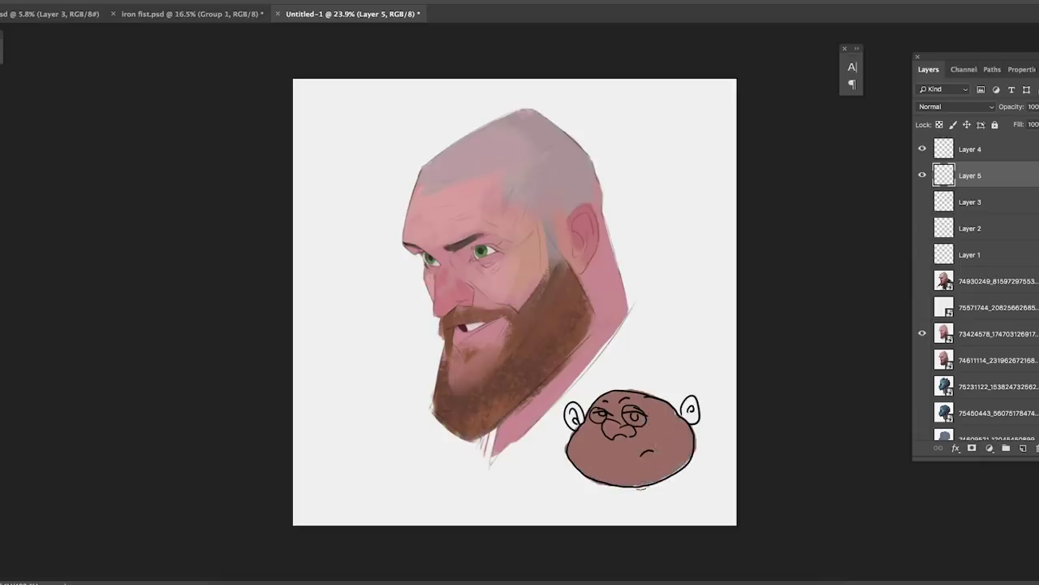
pyautogui.moveTo(676, 406)
pyautogui.mouseDown()
pyautogui.moveTo(692, 420)
pyautogui.moveTo(690, 399)
pyautogui.mouseUp()
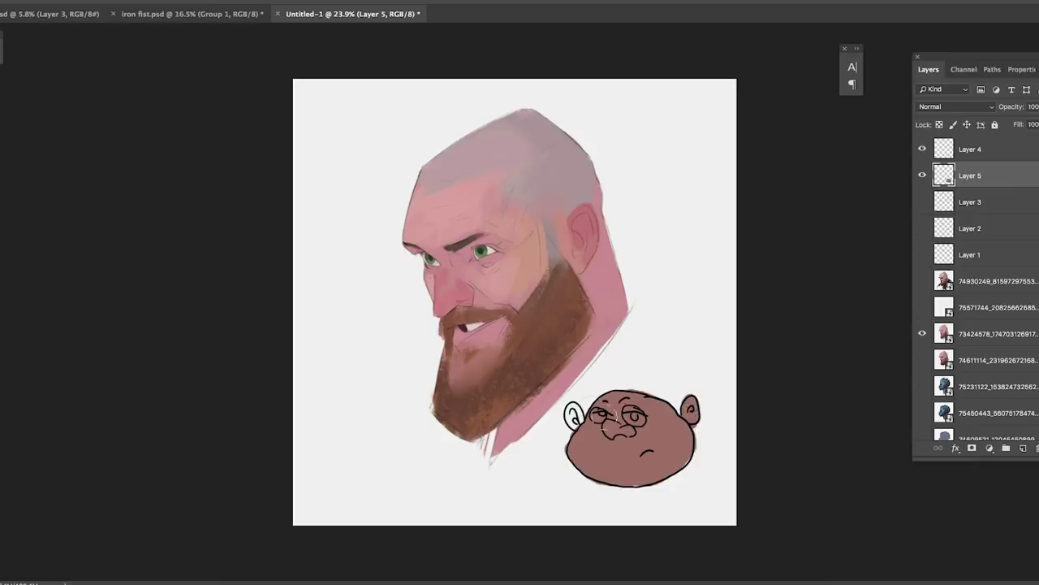
pyautogui.moveTo(574, 413)
pyautogui.mouseDown()
pyautogui.moveTo(571, 422)
pyautogui.moveTo(575, 406)
pyautogui.mouseUp()
pyautogui.moveTo(621, 489)
pyautogui.mouseDown()
pyautogui.moveTo(672, 481)
pyautogui.moveTo(697, 456)
pyautogui.mouseUp()
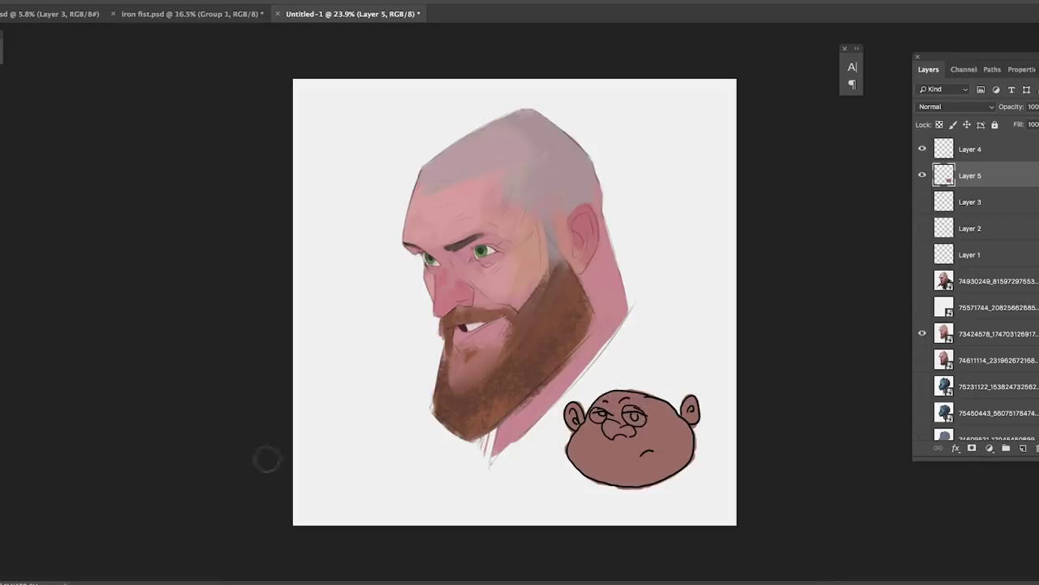
# Paint light pink eye whites and a dark pupil, then raise Hue/Saturation Lightness to +8
pyautogui.click(24, 414)
pyautogui.moveTo(688, 198); pyautogui.dragTo(652, 155)
pyautogui.click(907, 138)
pyautogui.moveTo(630, 415); pyautogui.dragTo(636, 418)
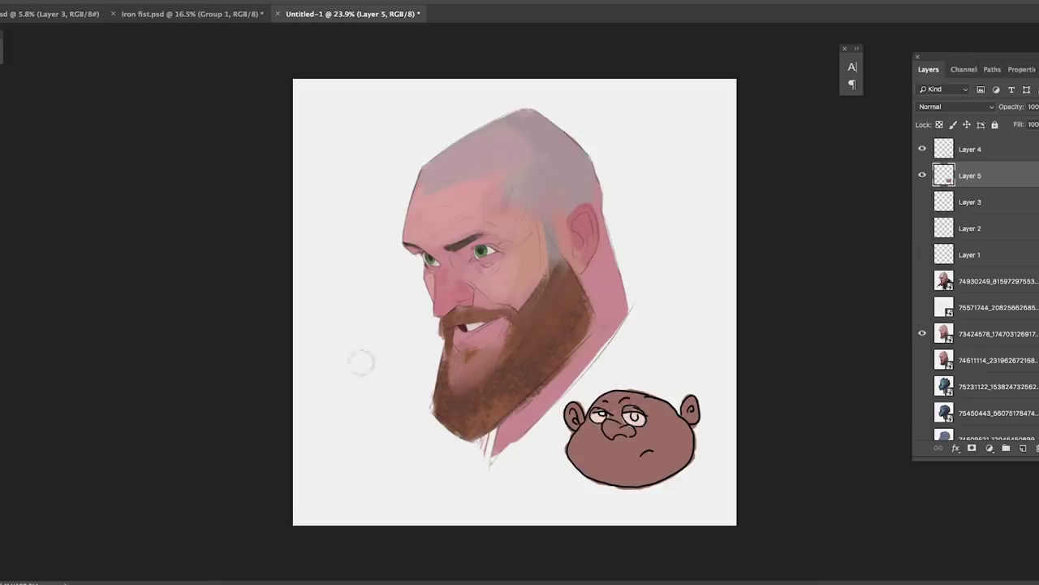
pyautogui.click(9, 394)
pyautogui.moveTo(656, 244); pyautogui.dragTo(658, 257)
pyautogui.press('Return')
pyautogui.click(634, 417)
pyautogui.hotkey('ctrl', 'u')
pyautogui.moveTo(711, 249)
pyautogui.mouseDown()
pyautogui.moveTo(714, 217)
pyautogui.moveTo(716, 246)
pyautogui.mouseUp()
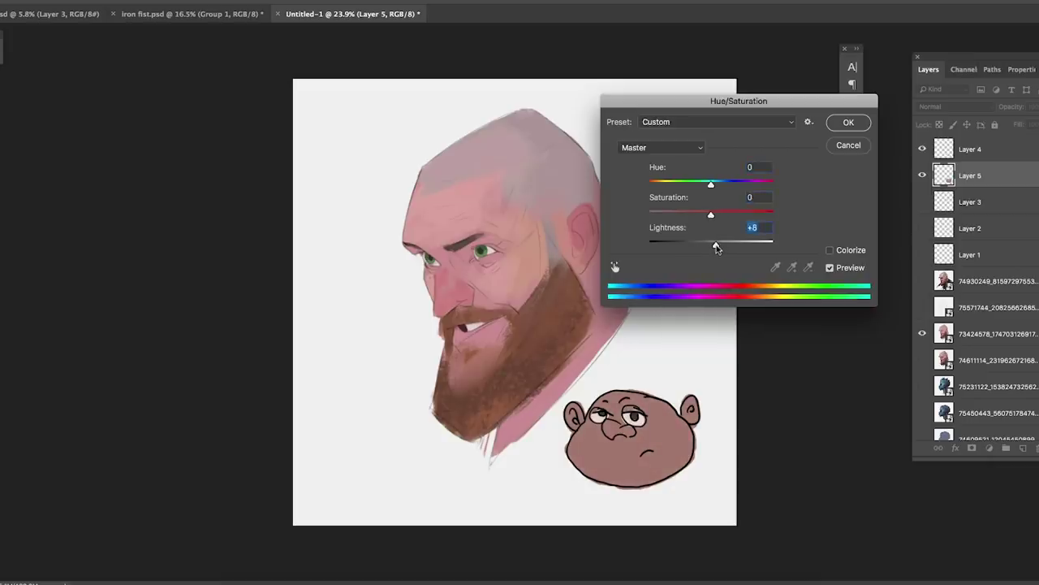
# Apply the lightness adjustment, merge Layer 5's copy down, and clip new Layer 6 to the cartoon's colour layer
pyautogui.click(848, 122)
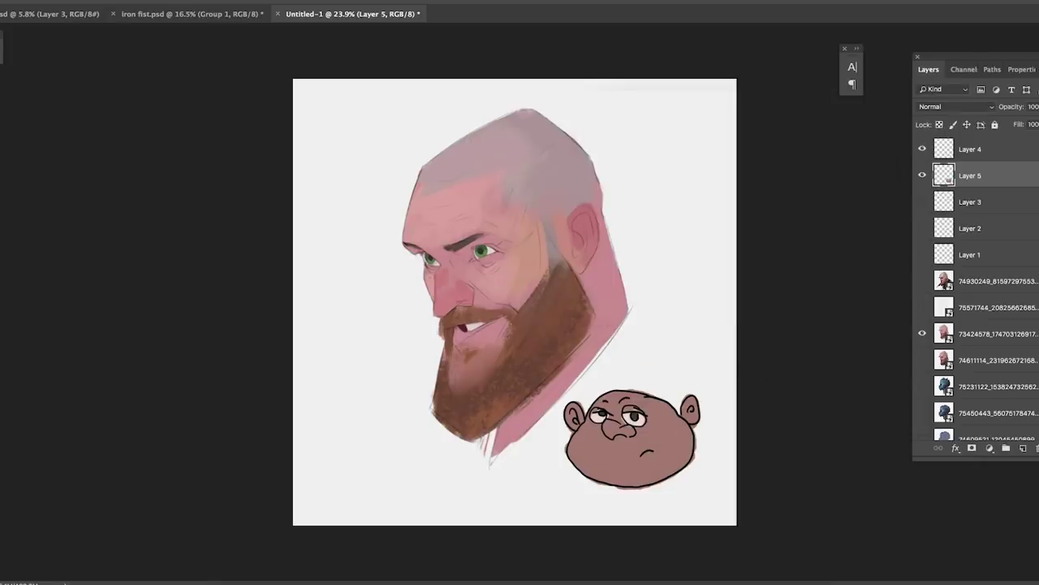
pyautogui.click(1023, 449)
pyautogui.moveTo(982, 199); pyautogui.dragTo(1023, 449)
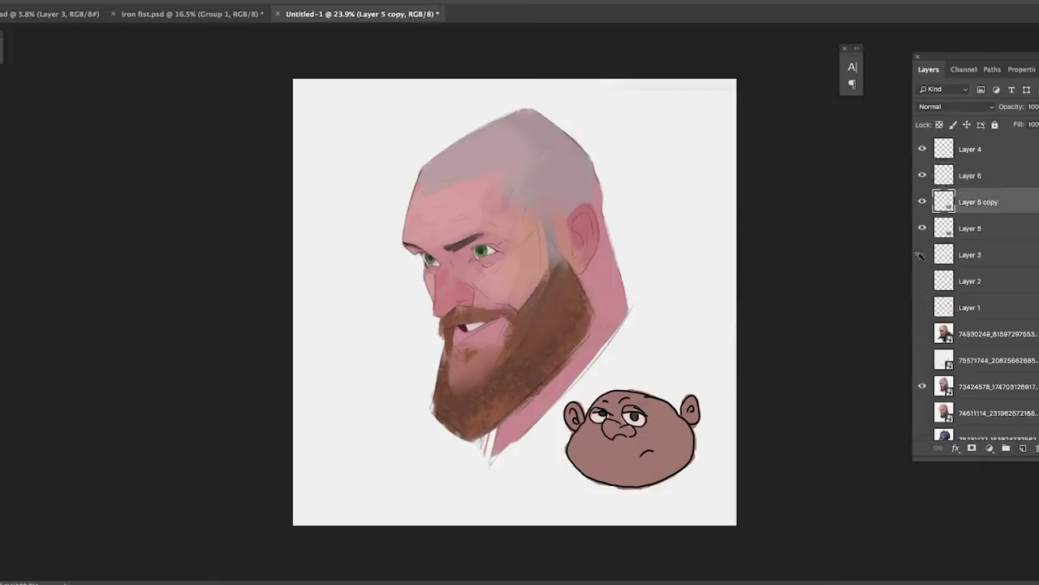
pyautogui.hotkey('ctrl', 'e')
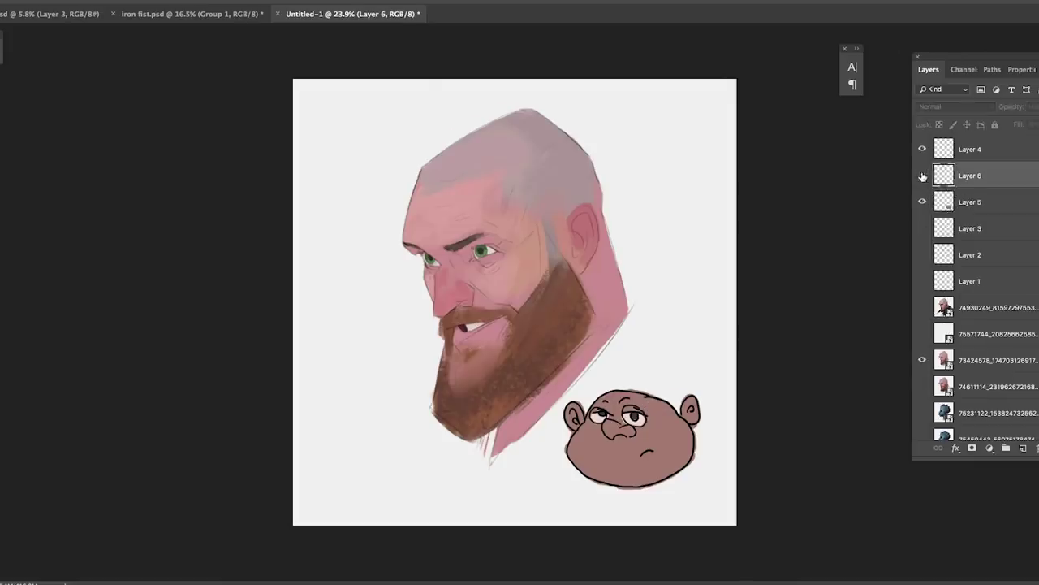
pyautogui.click(981, 177)
pyautogui.hotkey('ctrl', 'alt', 'g')
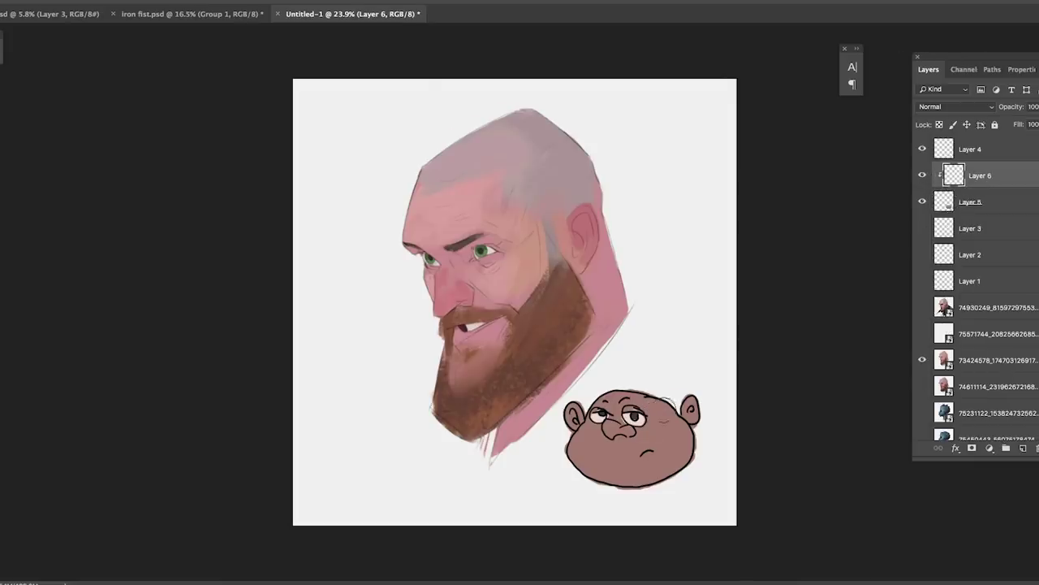
# Pick a dark brown shading colour and the Hard Round 201 1815 brush
pyautogui.press('F2')
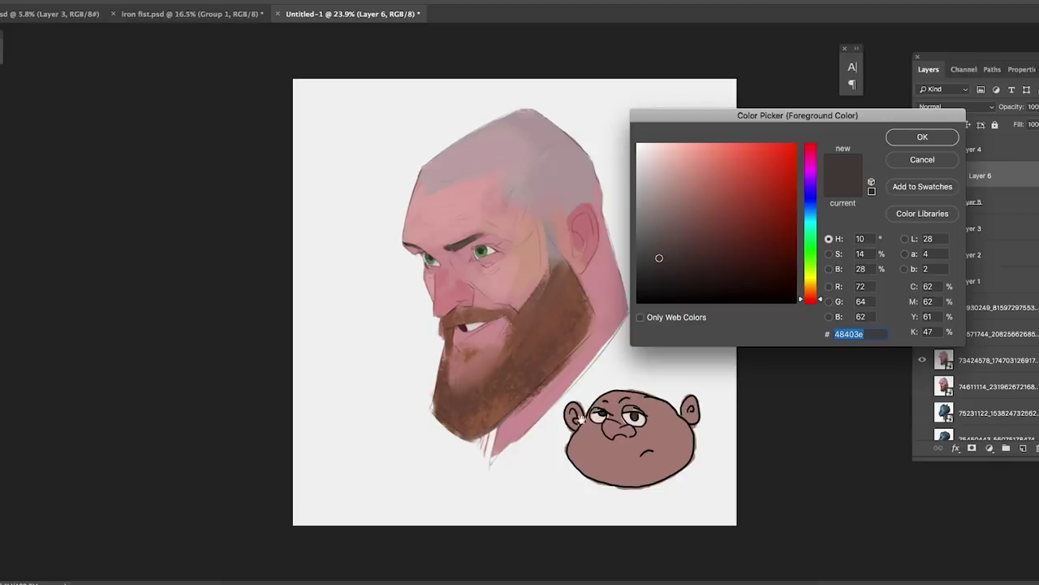
pyautogui.moveTo(671, 254); pyautogui.dragTo(689, 234)
pyautogui.press('Return')
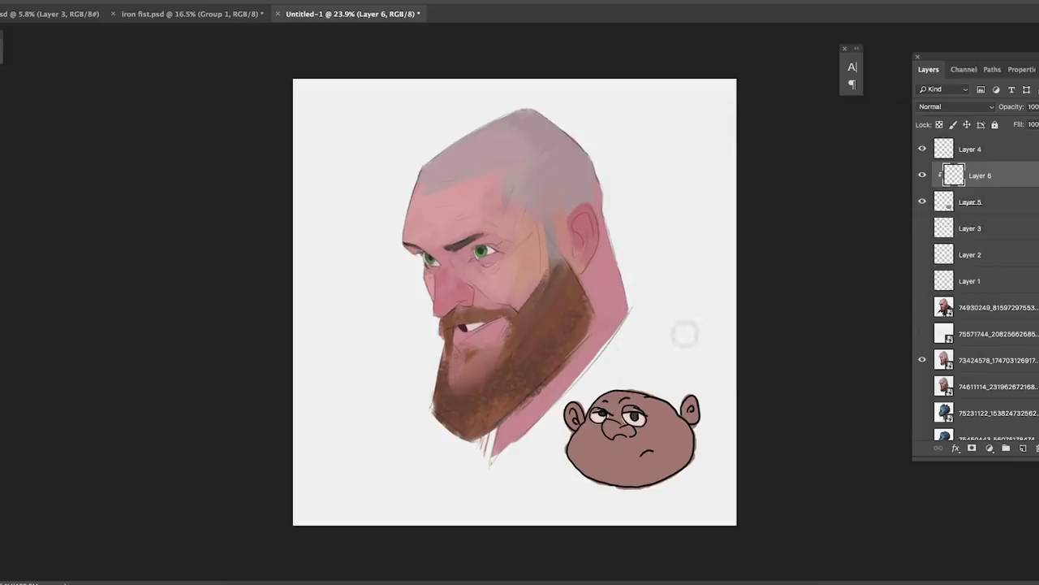
pyautogui.rightClick(652, 333)
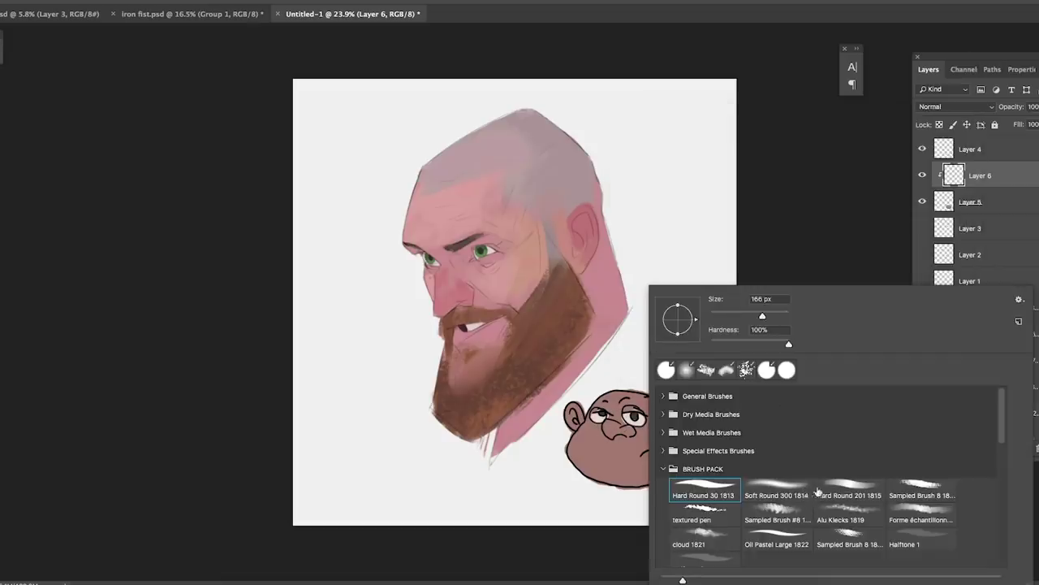
pyautogui.click(849, 487)
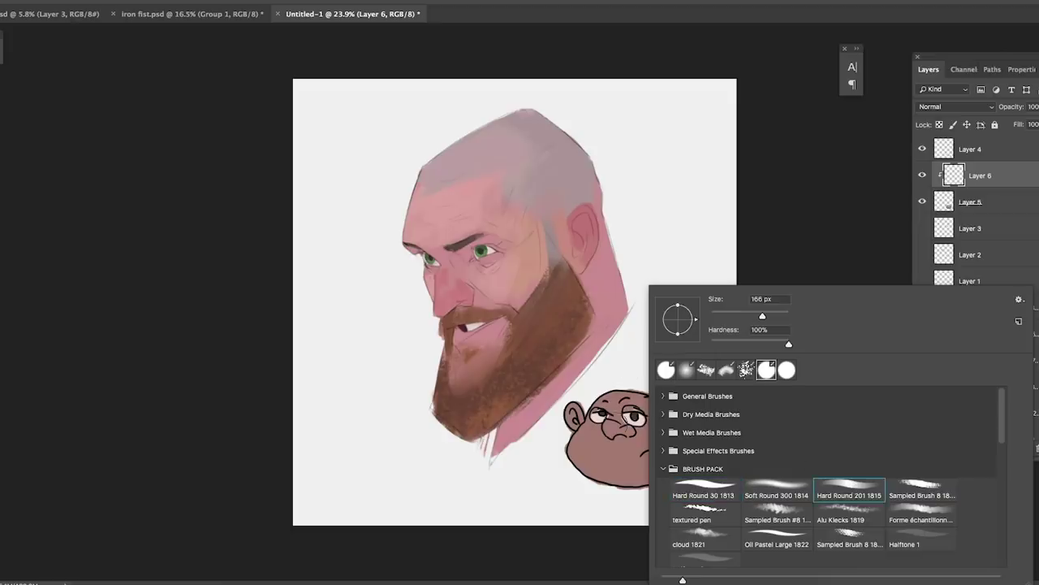
pyautogui.press('Return')
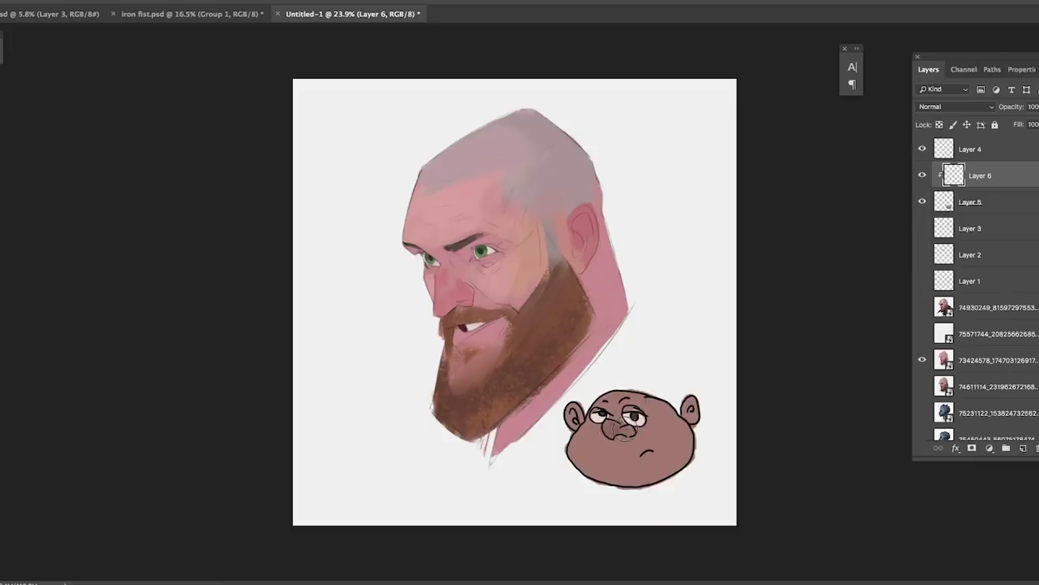
pyautogui.rightClick(656, 318)
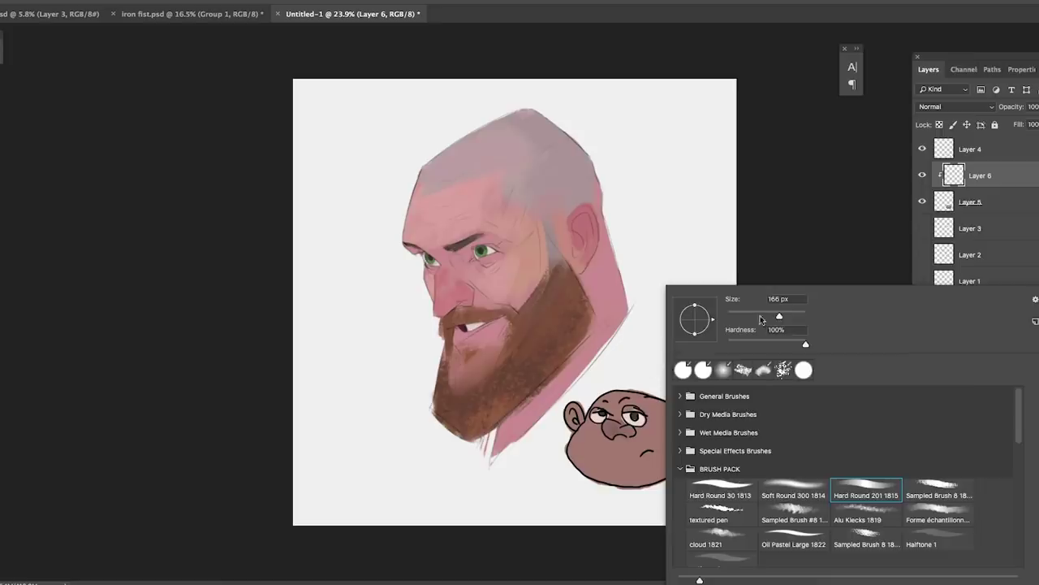
pyautogui.press('Return')
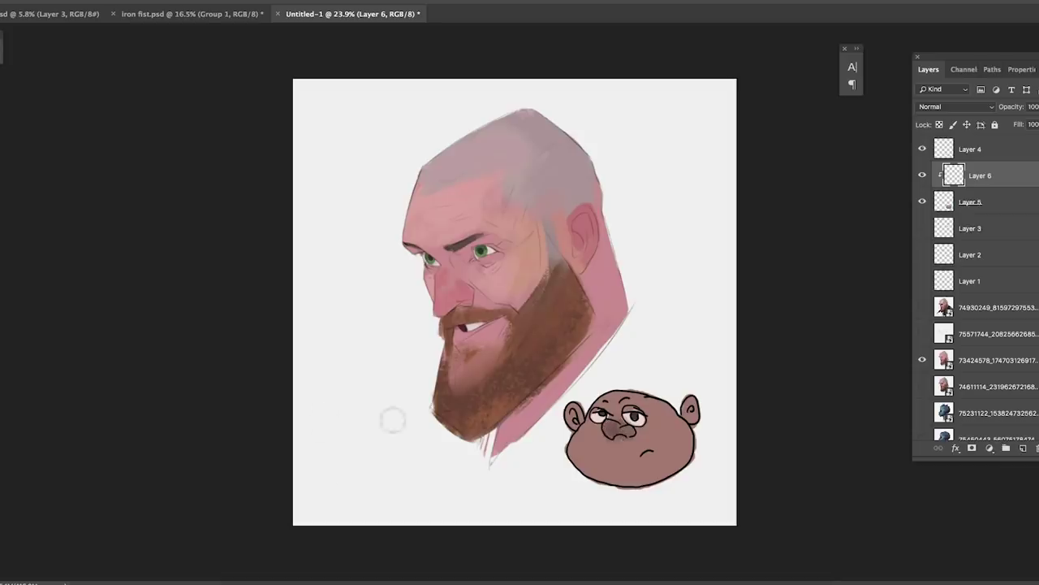
# Switch to a warmer mid-brown and shade inside the cartoon's left ear
pyautogui.press('F6')
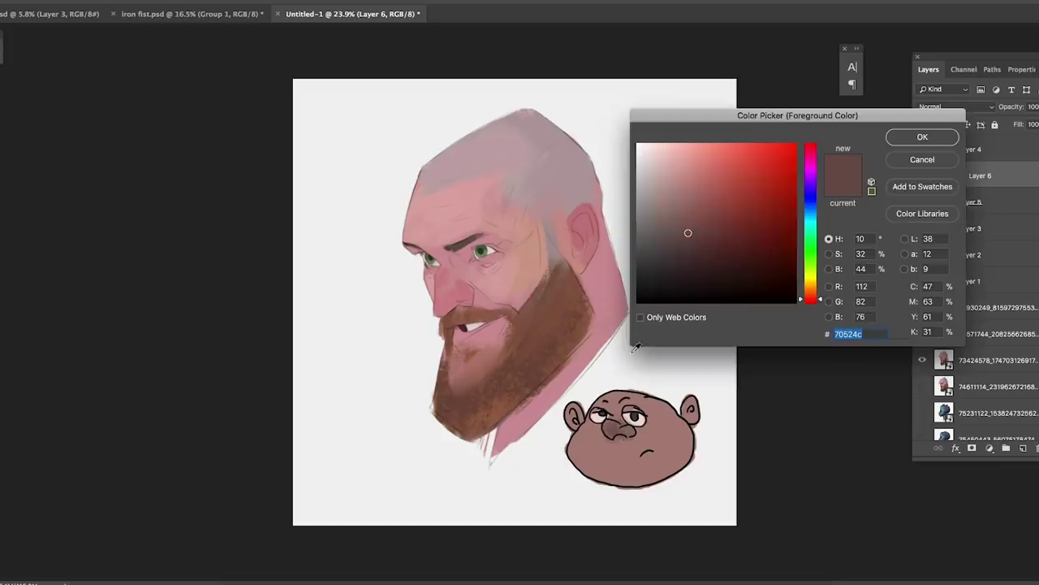
pyautogui.moveTo(695, 221)
pyautogui.mouseDown()
pyautogui.moveTo(691, 211)
pyautogui.moveTo(704, 216)
pyautogui.mouseUp()
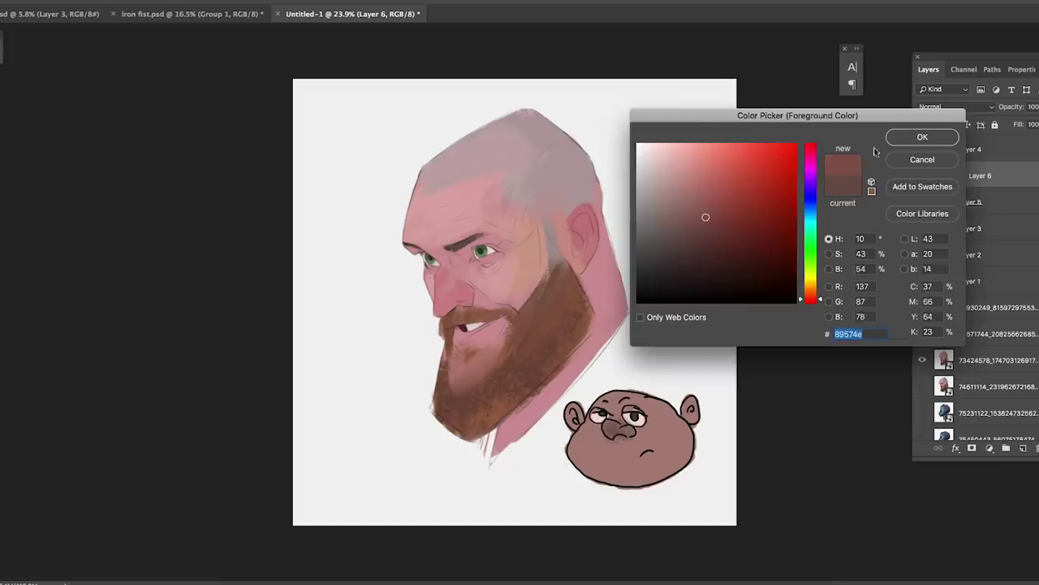
pyautogui.press('Return')
pyautogui.moveTo(573, 409); pyautogui.dragTo(574, 421)
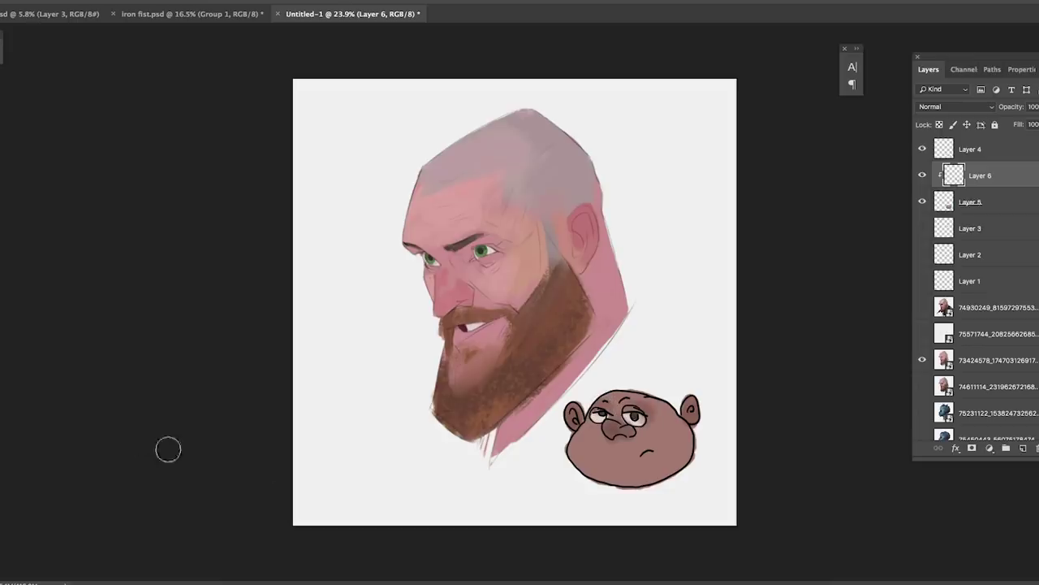
# Switch to greyish-brown 7c716e and shade the face's lower half and cheek, comparing the last stroke
pyautogui.hotkey('alt', 'shift', 'c')
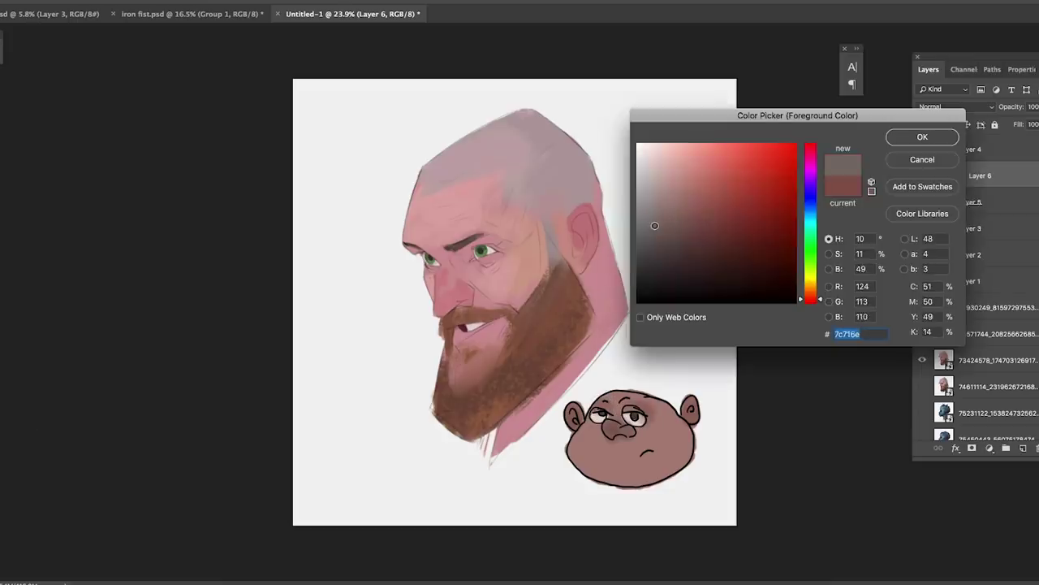
pyautogui.click(917, 137)
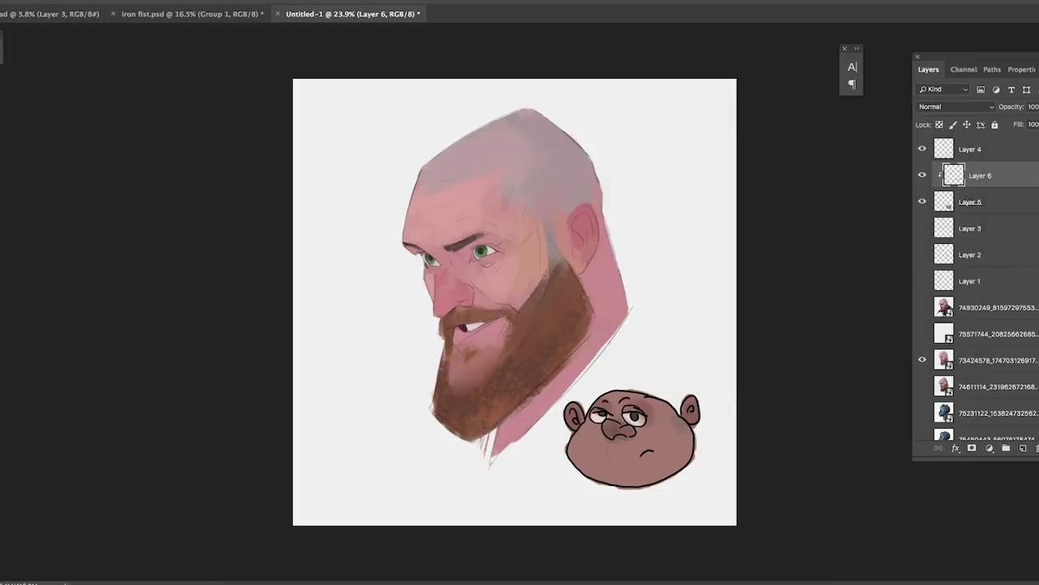
pyautogui.moveTo(586, 471)
pyautogui.mouseDown()
pyautogui.moveTo(650, 482)
pyautogui.moveTo(638, 484)
pyautogui.moveTo(644, 466)
pyautogui.moveTo(626, 478)
pyautogui.moveTo(696, 452)
pyautogui.moveTo(641, 493)
pyautogui.moveTo(694, 449)
pyautogui.mouseUp()
pyautogui.moveTo(617, 483); pyautogui.dragTo(707, 443)
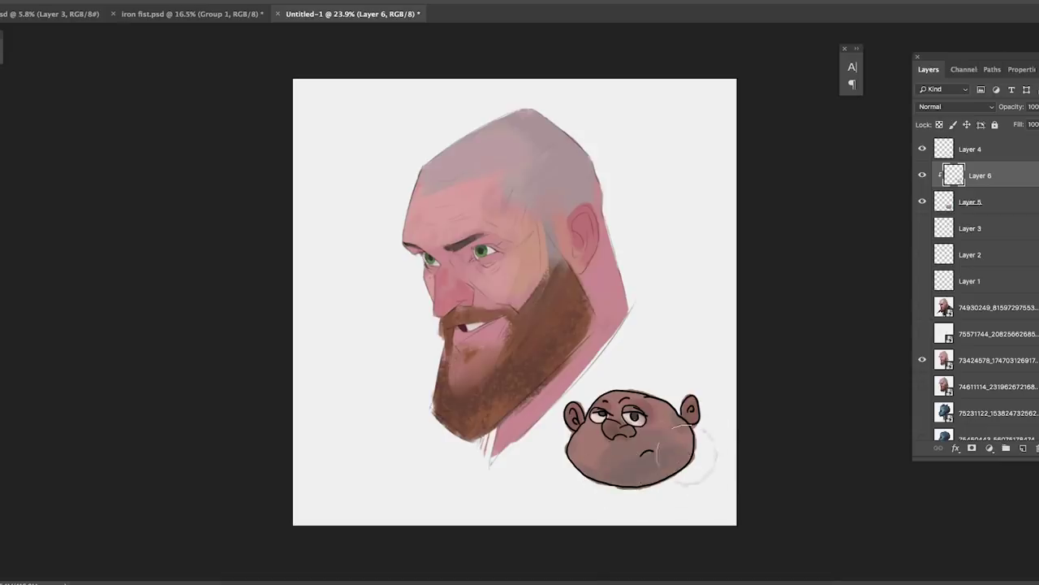
pyautogui.hotkey('ctrl', 'z')
pyautogui.hotkey('ctrl', 'z')
pyautogui.hotkey('ctrl', 'z')
pyautogui.hotkey('ctrl', 'z')
pyautogui.hotkey('ctrl', 'z')
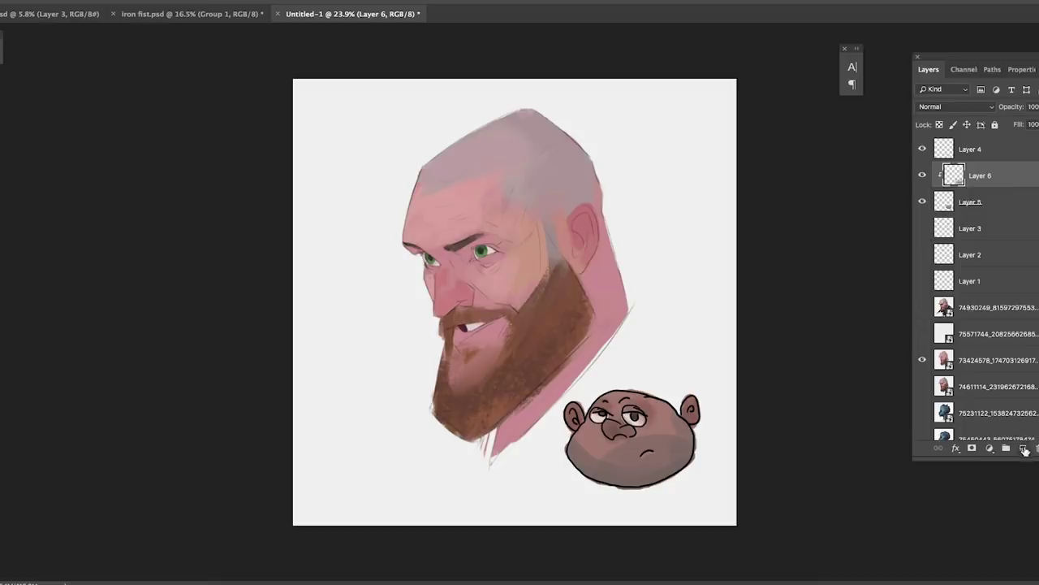
# Add a new Multiply layer clipped to Layer 6 with painting colour b48278
pyautogui.click(1023, 449)
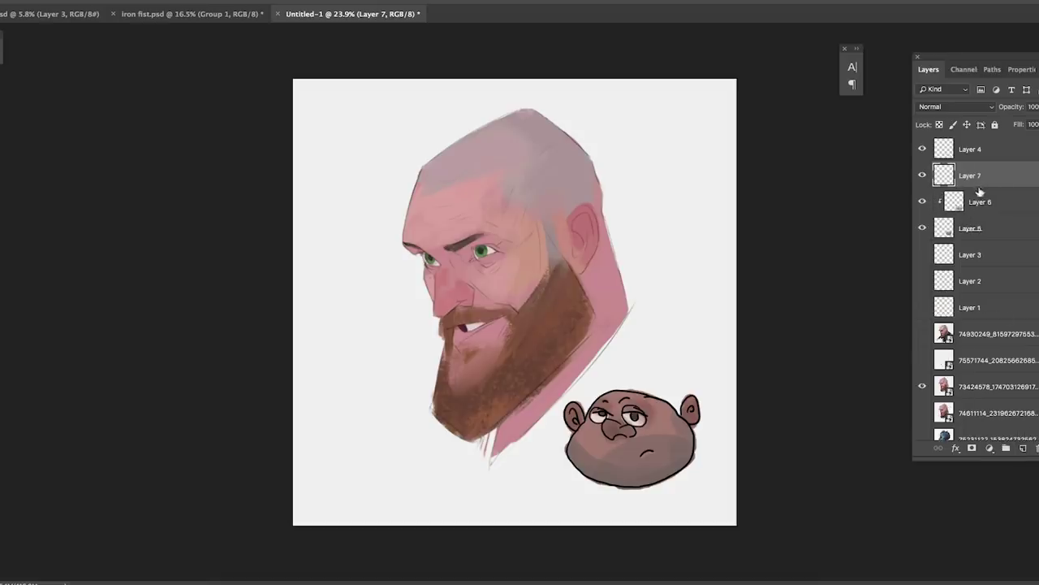
pyautogui.keyDown('alt'); pyautogui.click(980, 188); pyautogui.keyUp('alt')
pyautogui.click(959, 106)
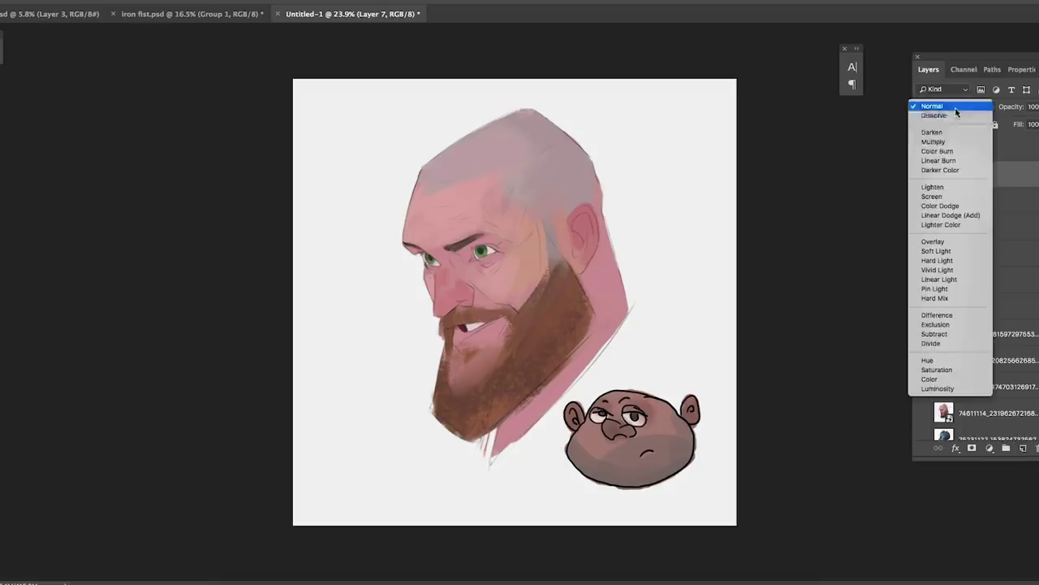
pyautogui.click(950, 142)
pyautogui.moveTo(687, 182); pyautogui.dragTo(690, 190)
pyautogui.press('Return')
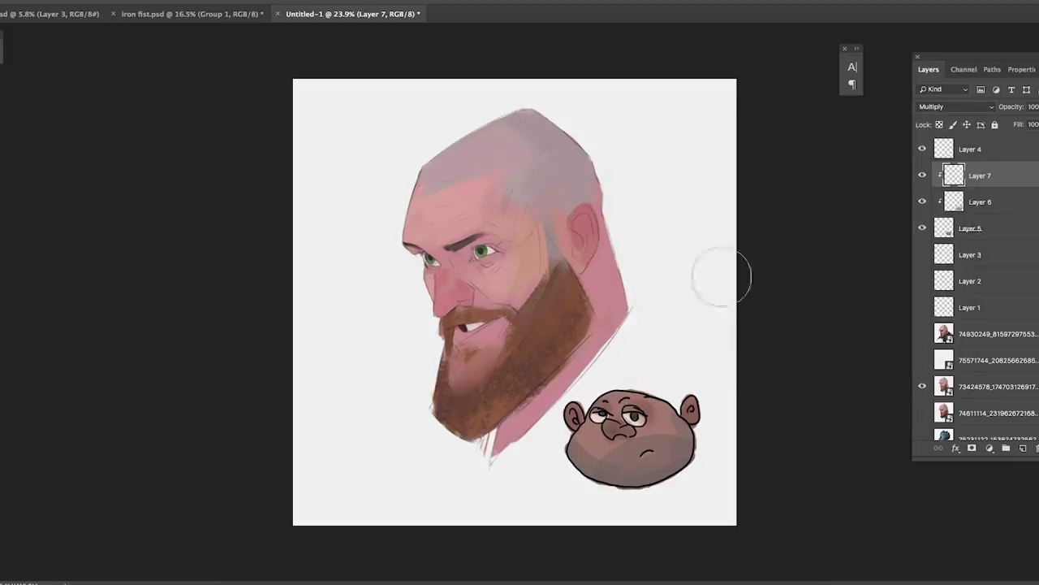
# Use the Hard Round 30 brush at 95 px to darken the small face's left and right ears
pyautogui.rightClick(642, 341)
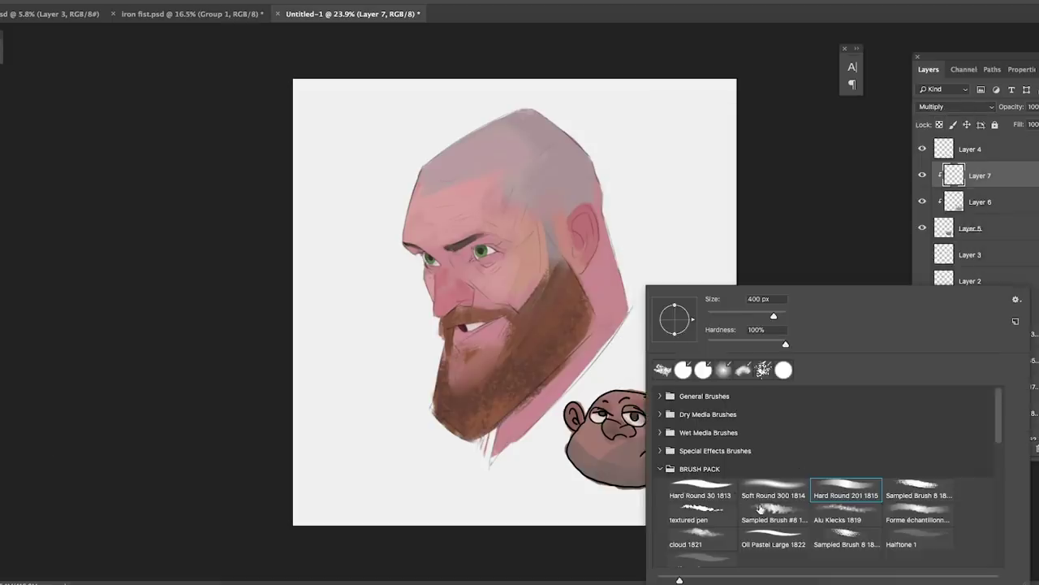
pyautogui.click(712, 489)
pyautogui.moveTo(721, 317); pyautogui.dragTo(744, 318)
pyautogui.press('Return')
pyautogui.moveTo(573, 411); pyautogui.dragTo(575, 422)
pyautogui.moveTo(692, 411)
pyautogui.mouseDown()
pyautogui.moveTo(622, 402)
pyautogui.moveTo(609, 410)
pyautogui.moveTo(625, 442)
pyautogui.moveTo(609, 438)
pyautogui.mouseUp()
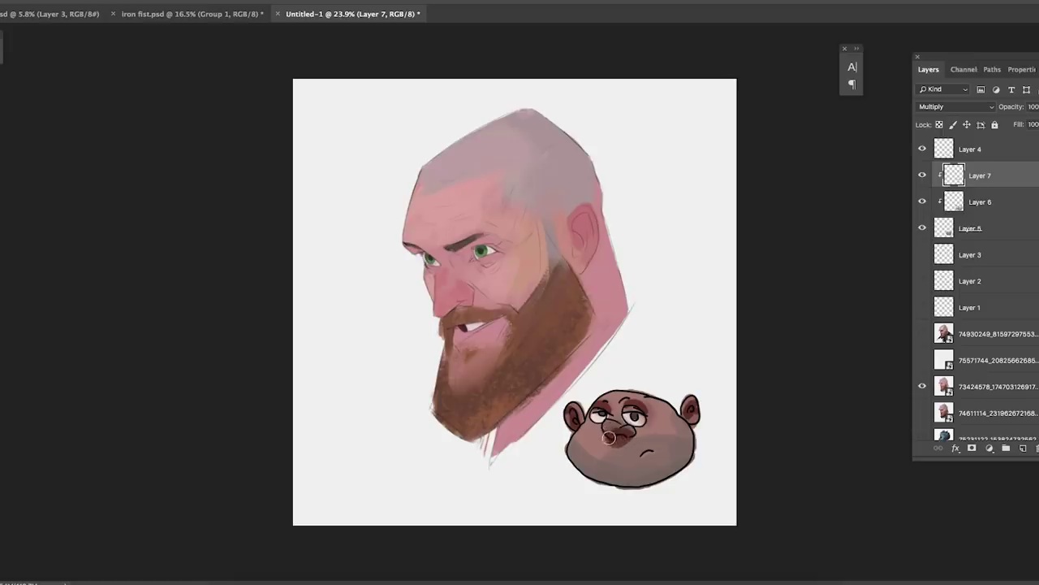
# Darken the small face's lower half with the Soft Round 300 1814 brush
pyautogui.scroll(-3, 633, 409)
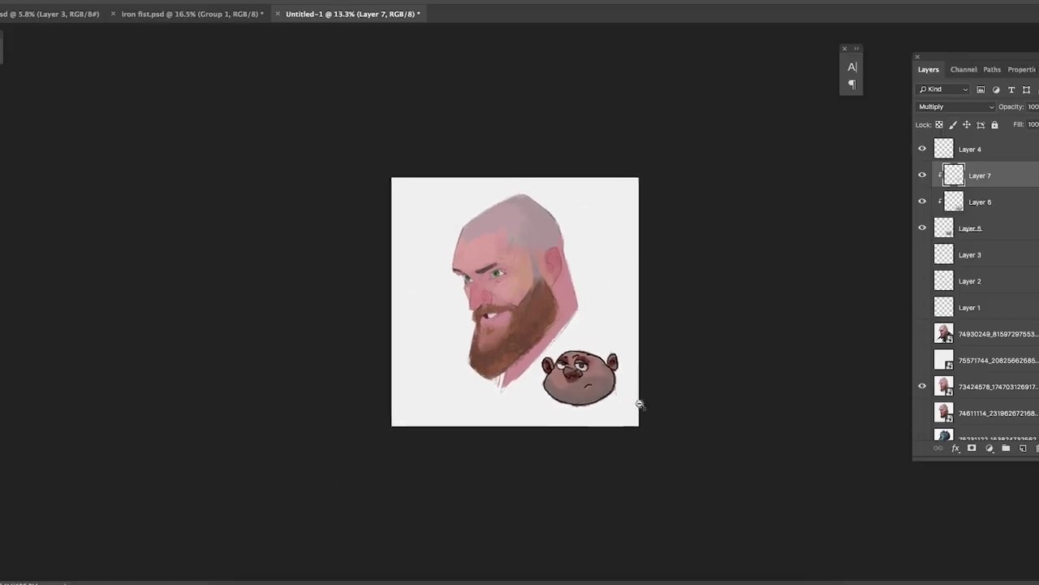
pyautogui.scroll(3, 646, 412)
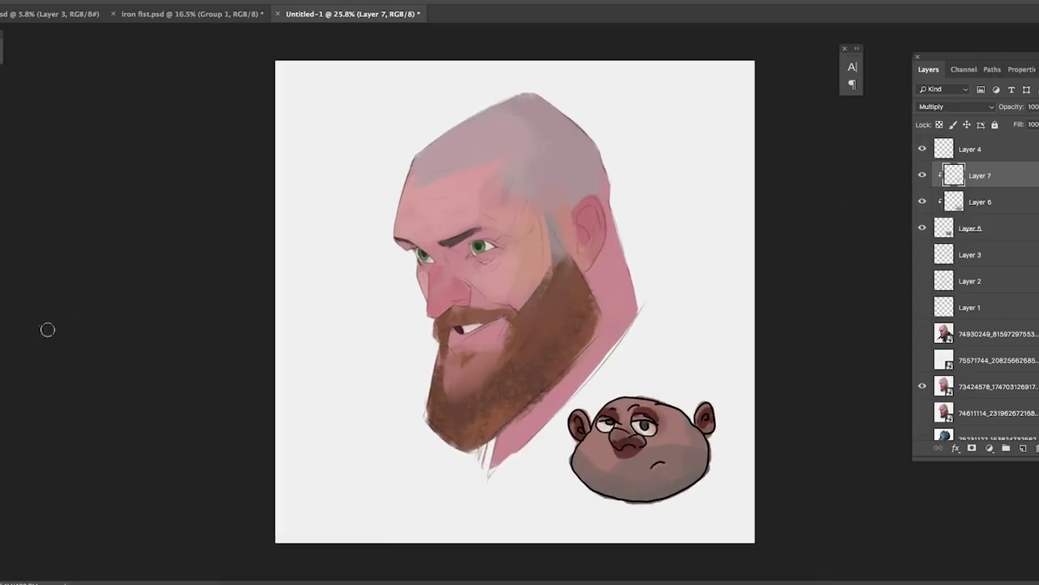
pyautogui.rightClick(788, 301)
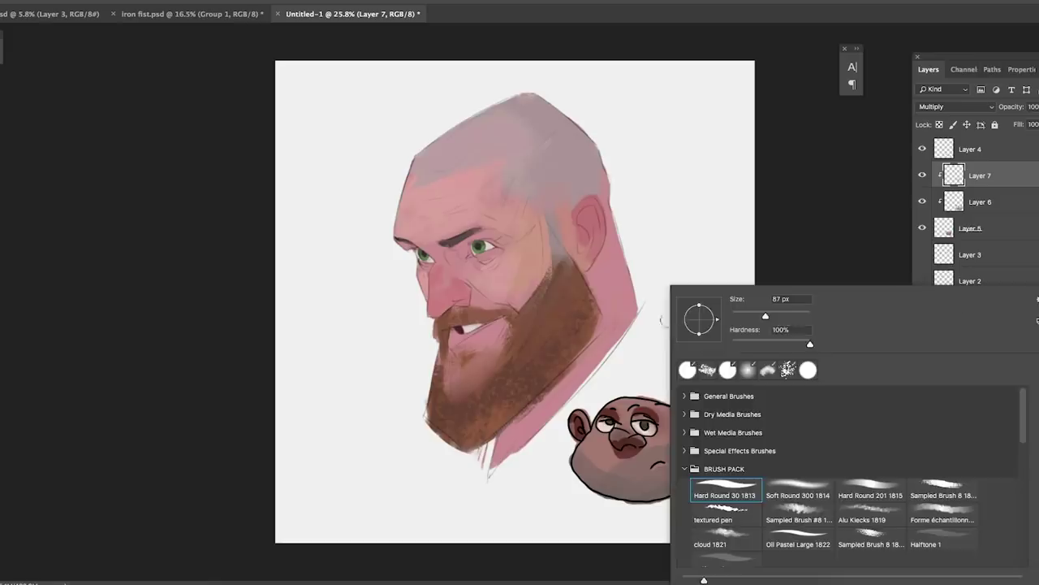
pyautogui.click(791, 493)
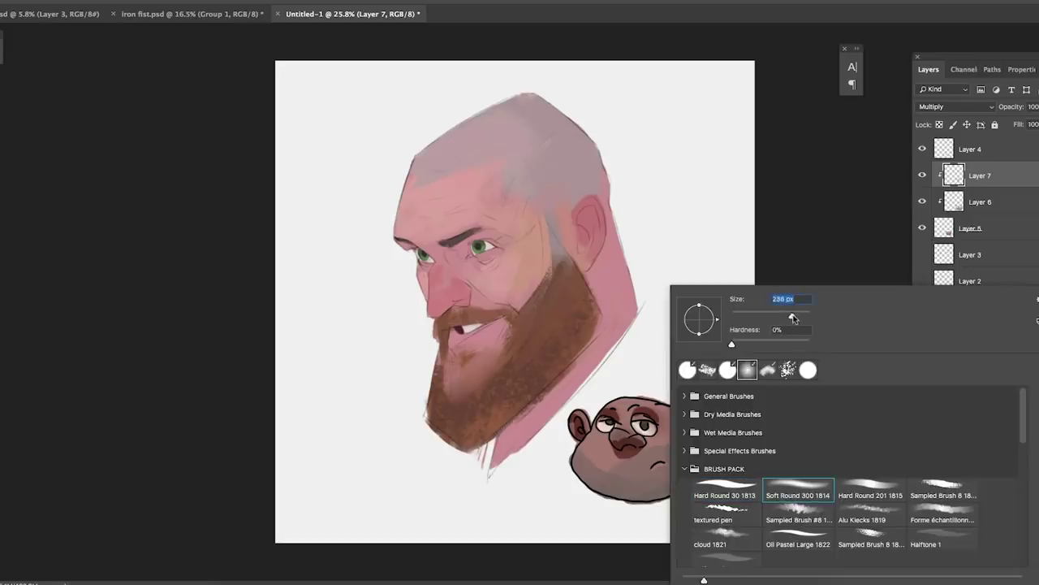
pyautogui.click(731, 272)
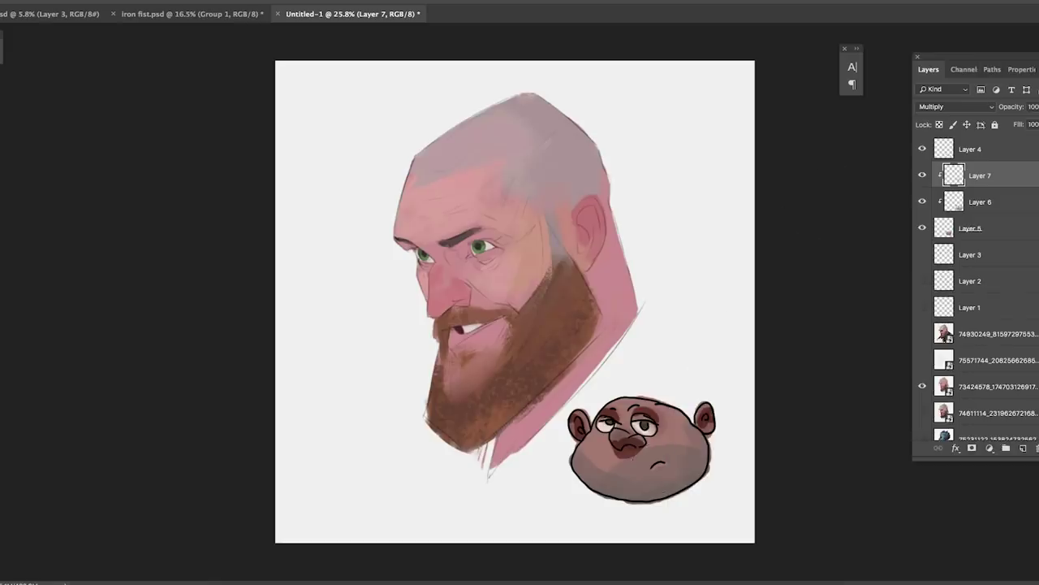
pyautogui.moveTo(719, 482)
pyautogui.mouseDown()
pyautogui.moveTo(715, 497)
pyautogui.moveTo(631, 522)
pyautogui.moveTo(552, 499)
pyautogui.moveTo(544, 485)
pyautogui.mouseUp()
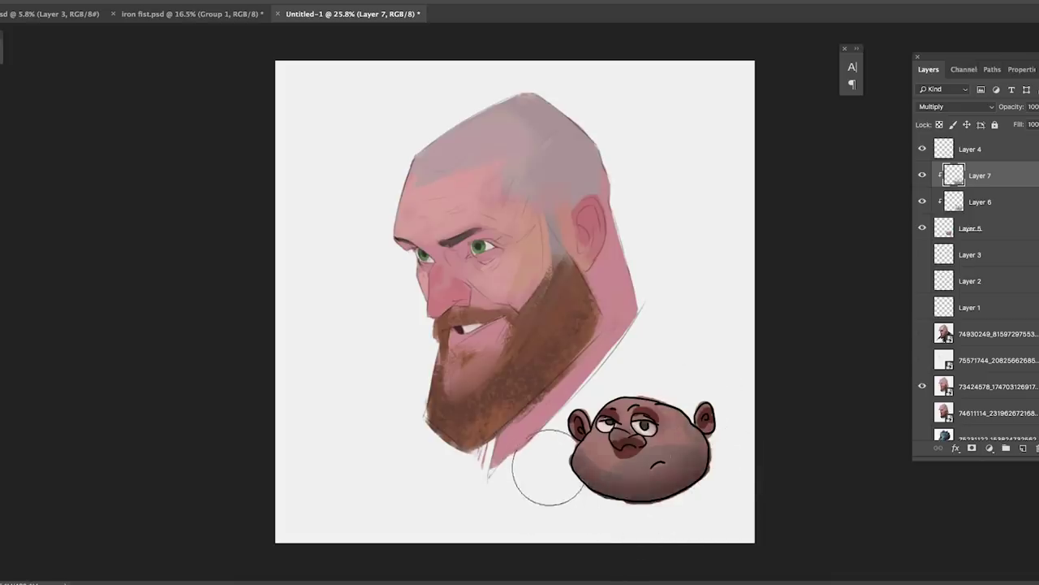
# Zoom out and add a new clipped Layer 8 set to Linear Dodge (Add)
pyautogui.hotkey('ctrl', '-')
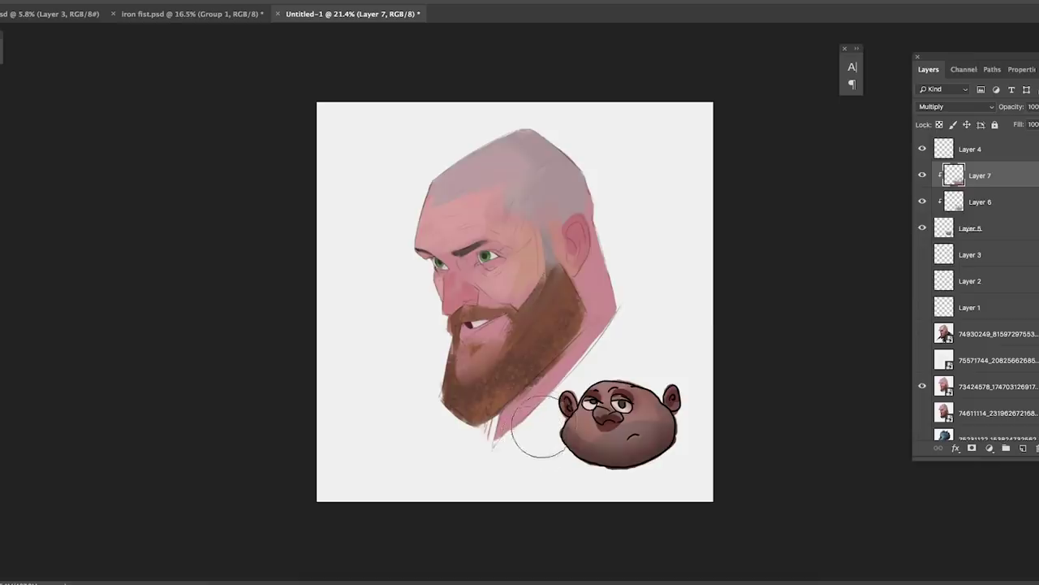
pyautogui.hotkey('ctrl', '-')
pyautogui.hotkey('ctrl', 'shift', 'alt', 'n')
pyautogui.hotkey('alt', 'shift', 'w')
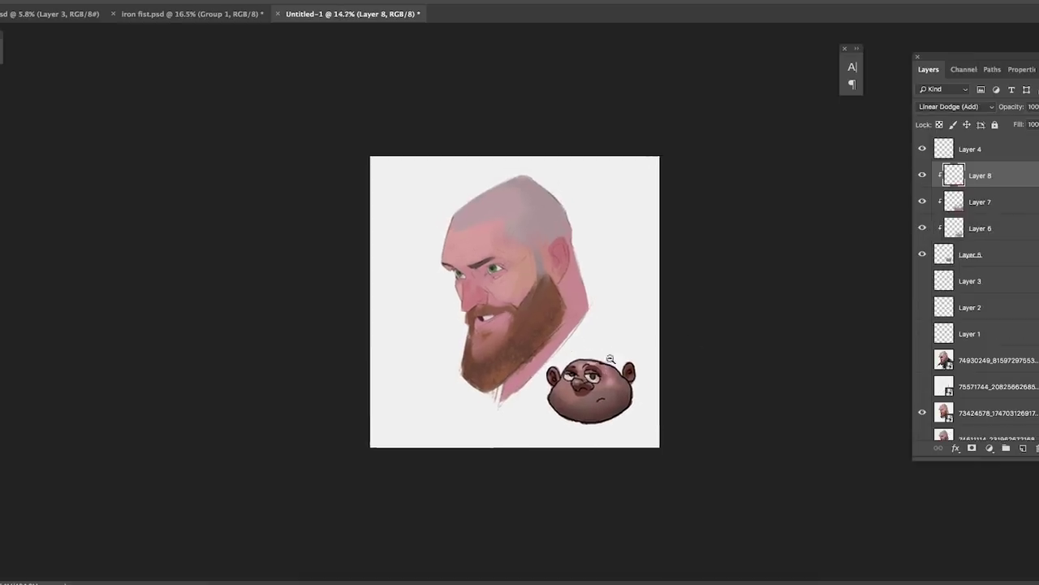
# Toggle Layer 5's colour fill and Layer 6's shading off and on to compare the face
pyautogui.scroll(3, 674, 351)
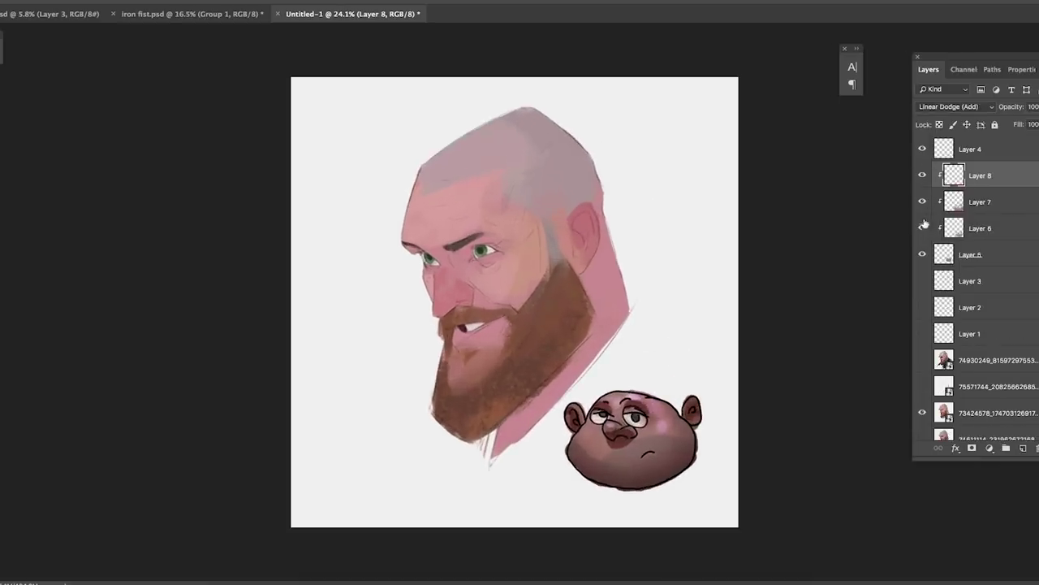
pyautogui.click(922, 254)
pyautogui.click(922, 228)
pyautogui.click(922, 228)
pyautogui.click(922, 255)
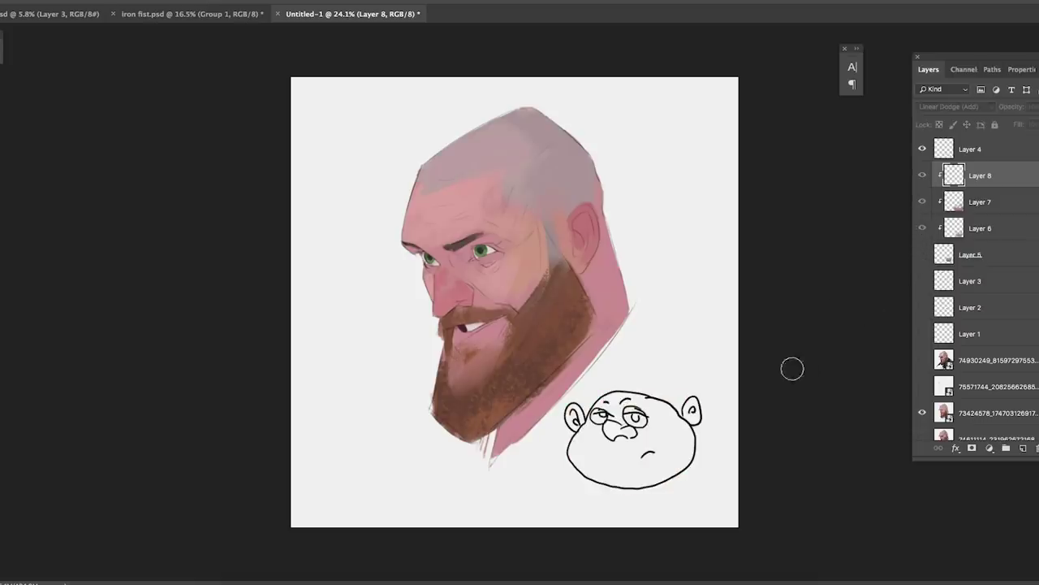
pyautogui.click(921, 255)
# Hide the Layer 8 highlights, keep Layer 6 shown, and paint a small dark line on the face
pyautogui.click(923, 229)
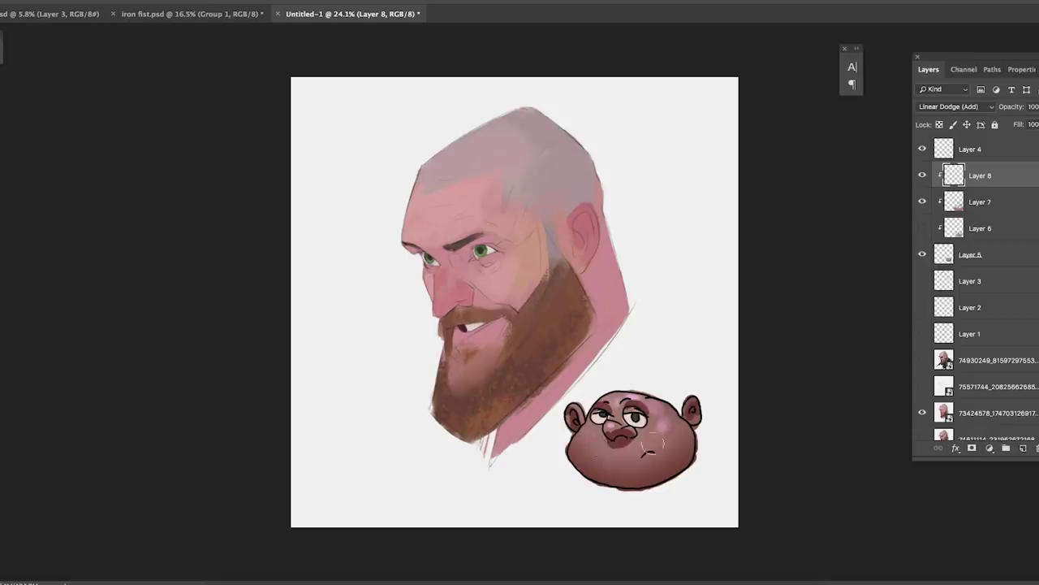
pyautogui.click(922, 175)
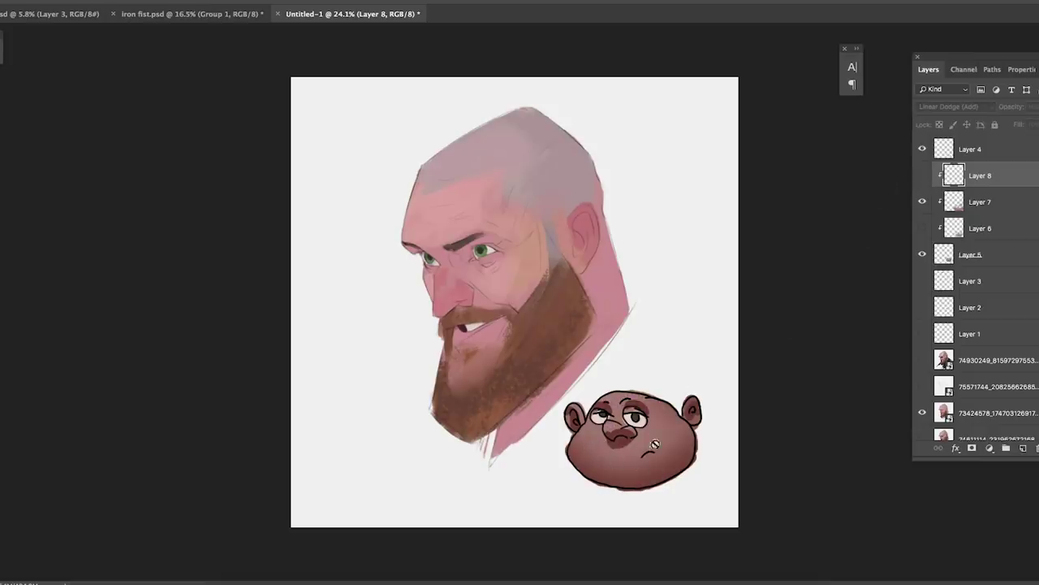
pyautogui.click(922, 229)
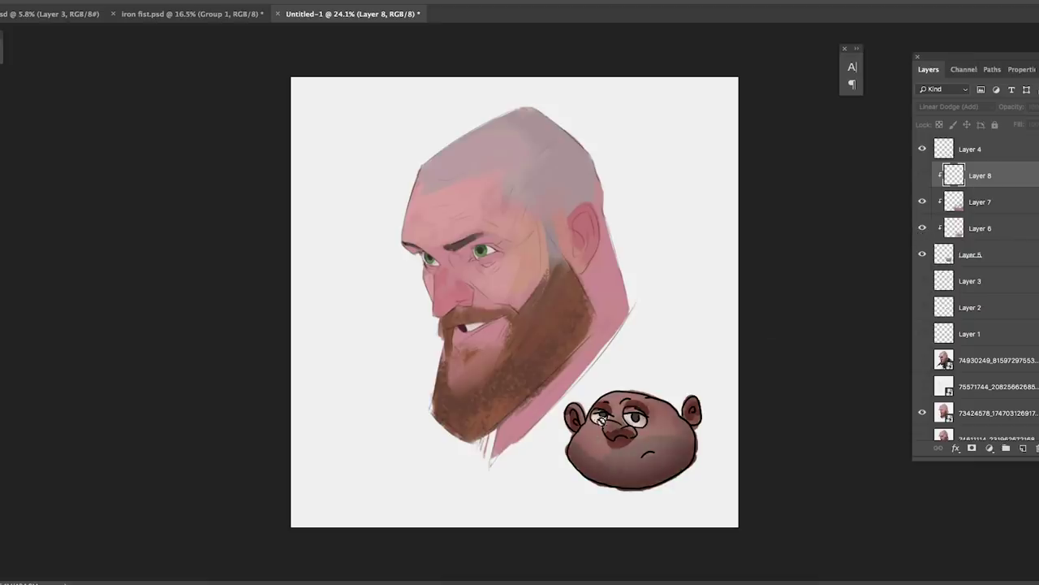
pyautogui.moveTo(644, 450); pyautogui.dragTo(655, 456)
# Hide Layer 8 highlights and Layer 7 multiply shading, flicking Layer 6 off and on, leaving it visible
pyautogui.click(922, 177)
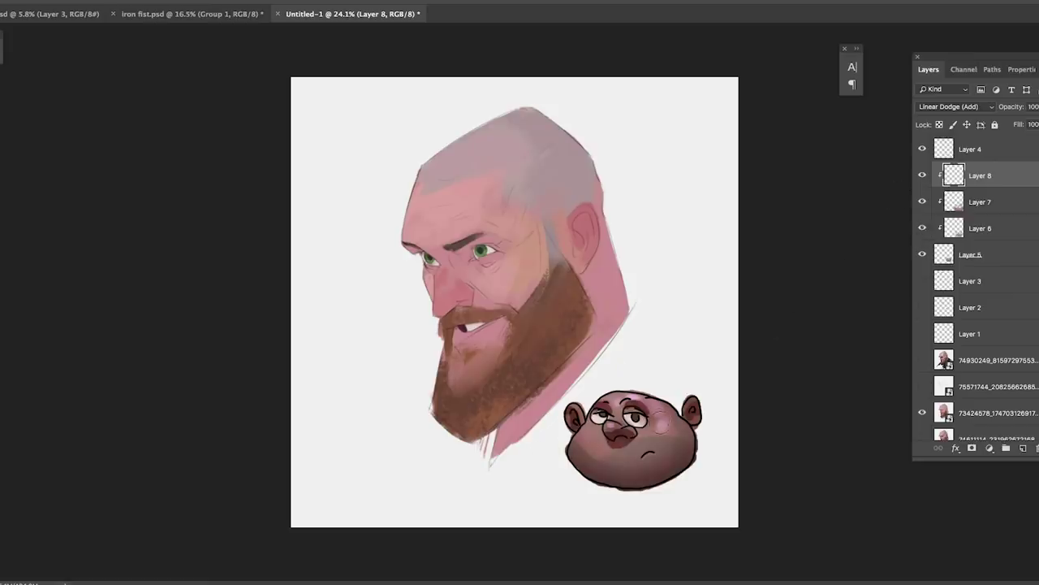
pyautogui.click(922, 177)
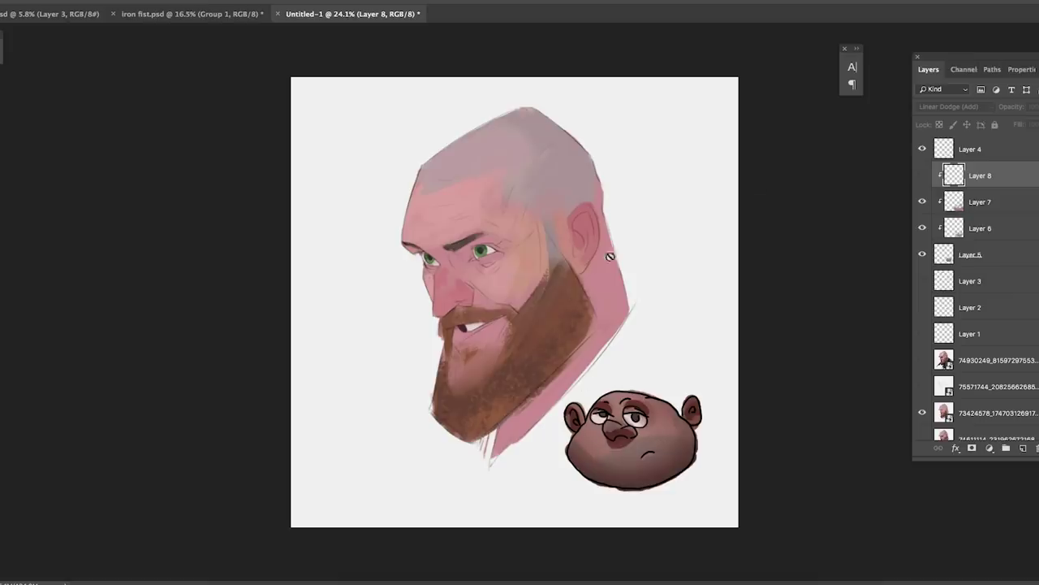
pyautogui.click(921, 203)
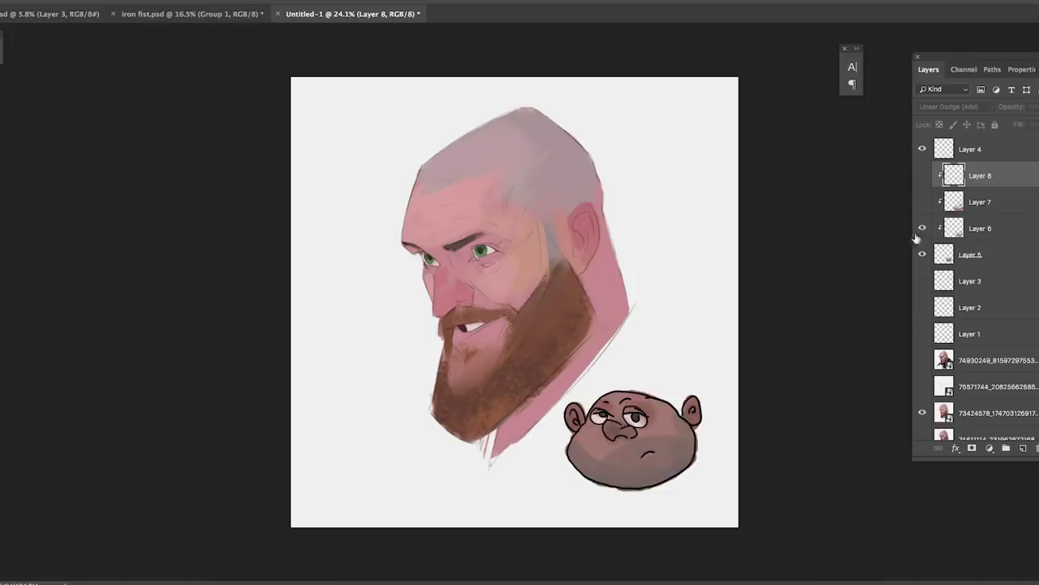
pyautogui.click(921, 228)
pyautogui.click(922, 228)
pyautogui.click(921, 228)
pyautogui.click(921, 228)
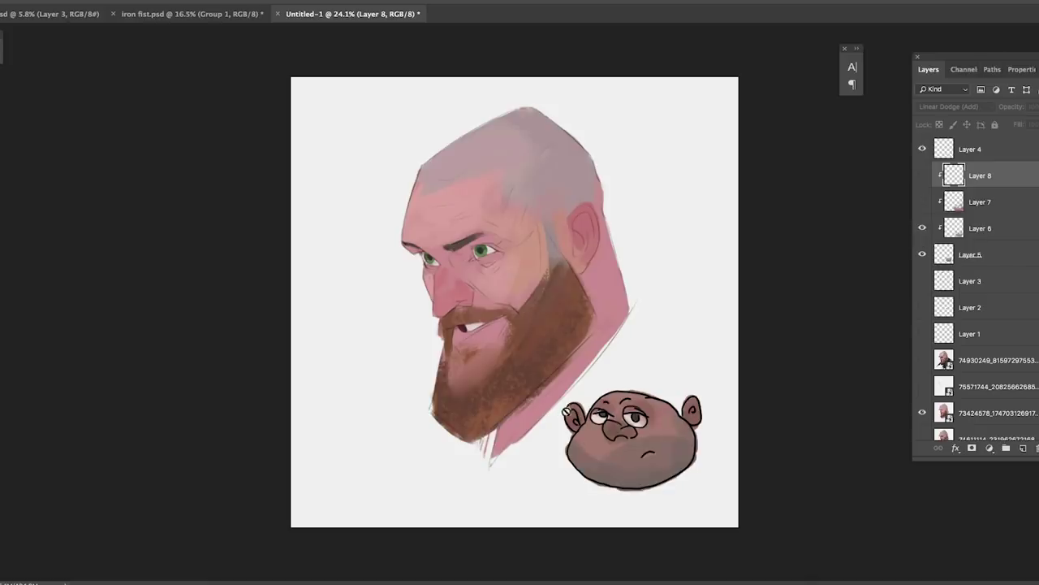